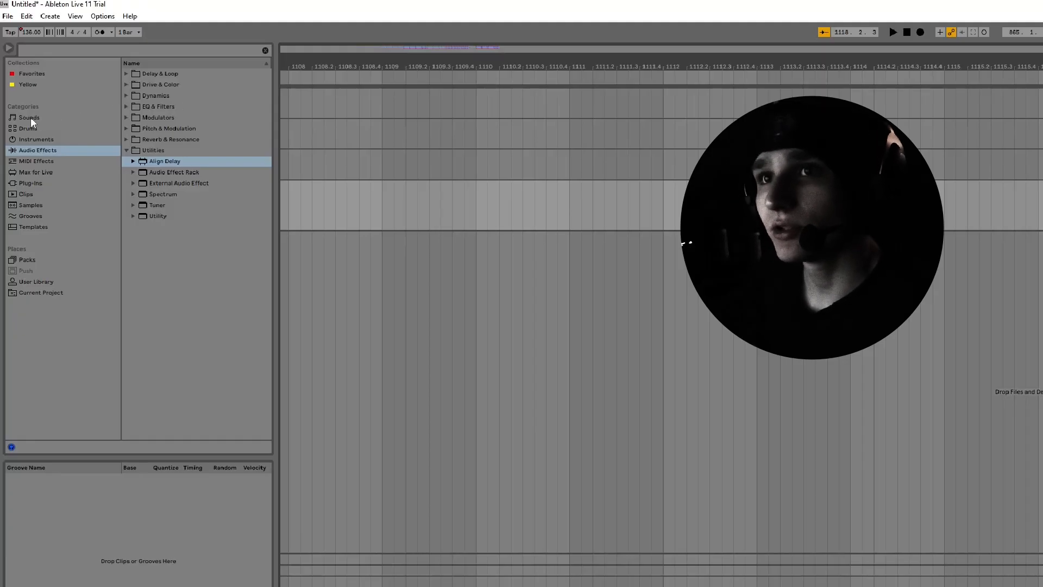
# Load the Basic Electric Drive Bass preset from the Bass sounds onto the MIDI track
pyautogui.click(31, 118)
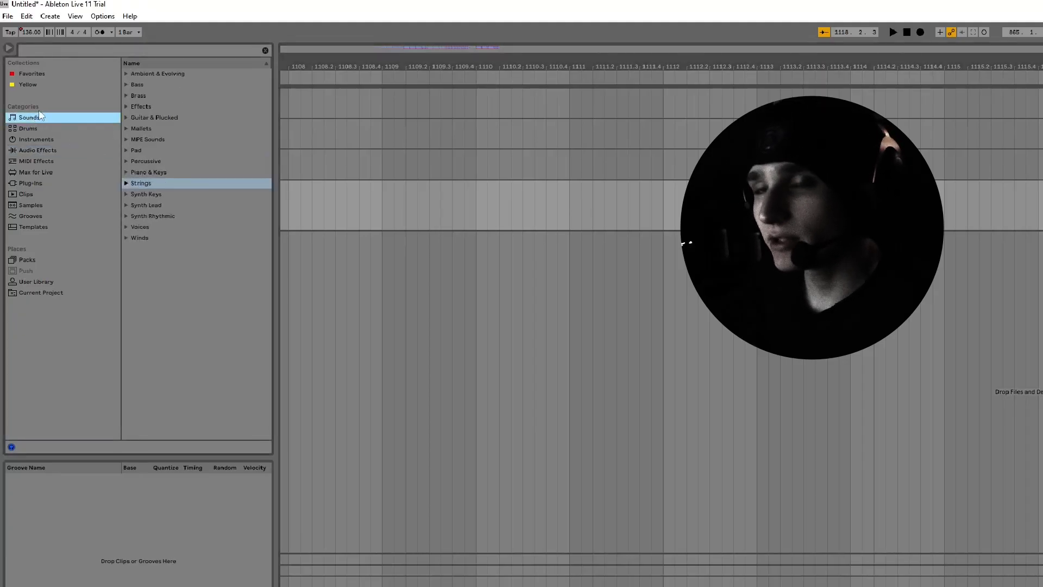
pyautogui.click(137, 84)
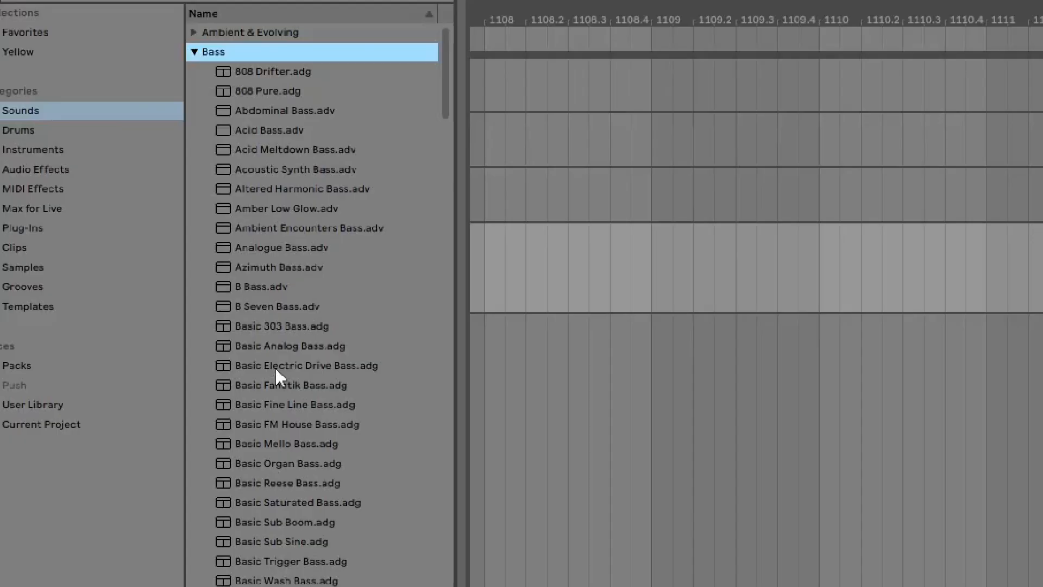
pyautogui.click(171, 259)
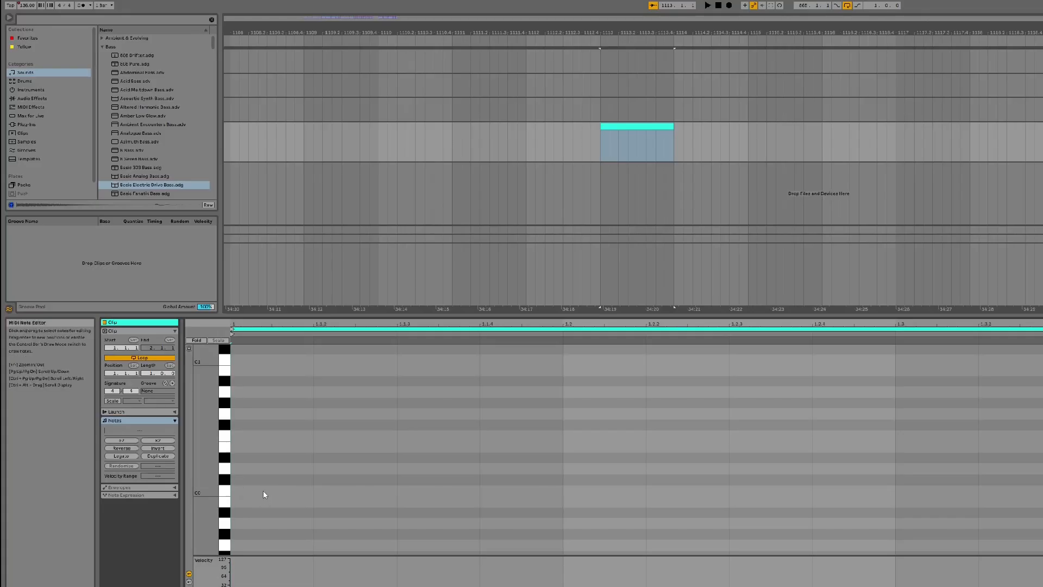
# Add a C0 note at the start of the MIDI clip and stretch it to half a bar
pyautogui.doubleClick(264, 493)
pyautogui.press('space')
pyautogui.moveTo(305, 492); pyautogui.dragTo(896, 491)
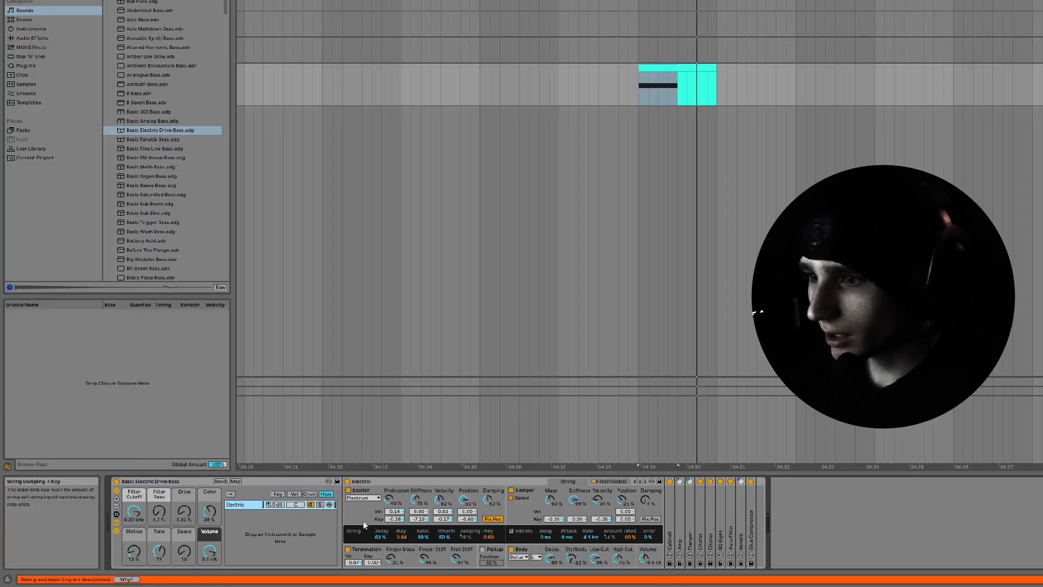
# Show Electric's Filter/Global settings and delete the Flanger from the bass rack
pyautogui.click(612, 482)
pyautogui.click(570, 481)
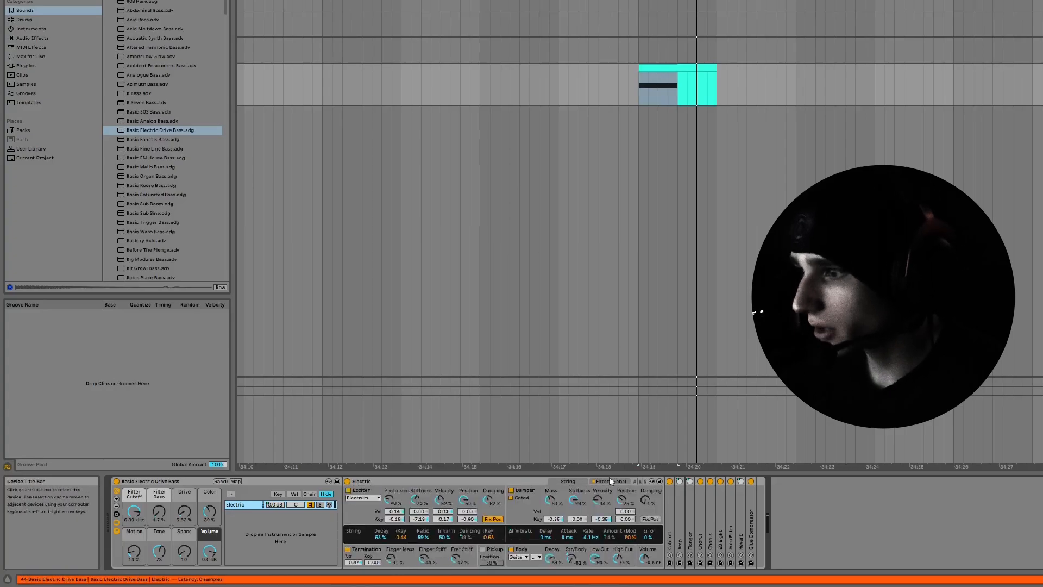
pyautogui.click(610, 478)
pyautogui.click(612, 482)
pyautogui.doubleClick(688, 513)
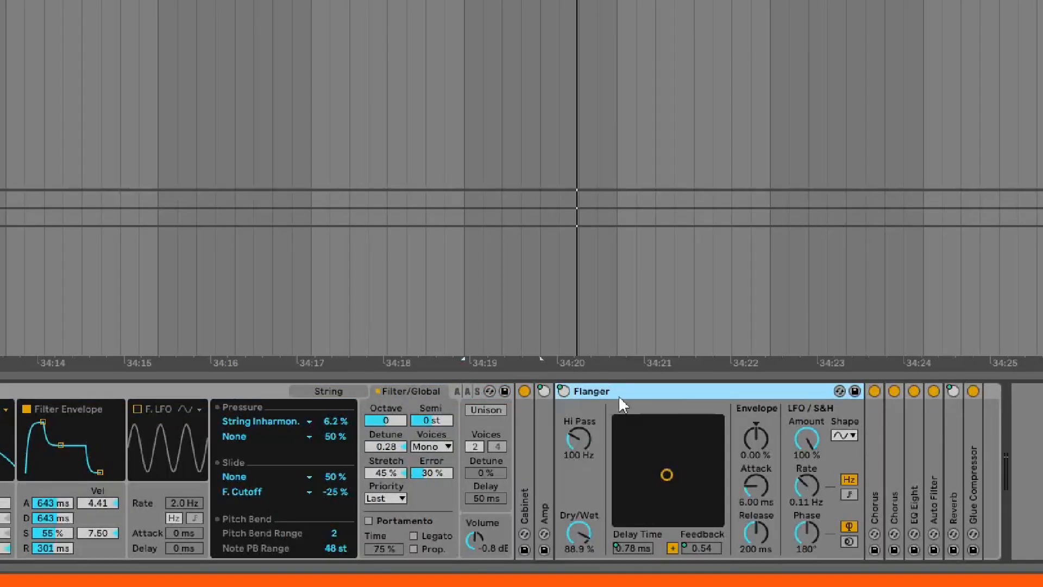
pyautogui.press('Delete')
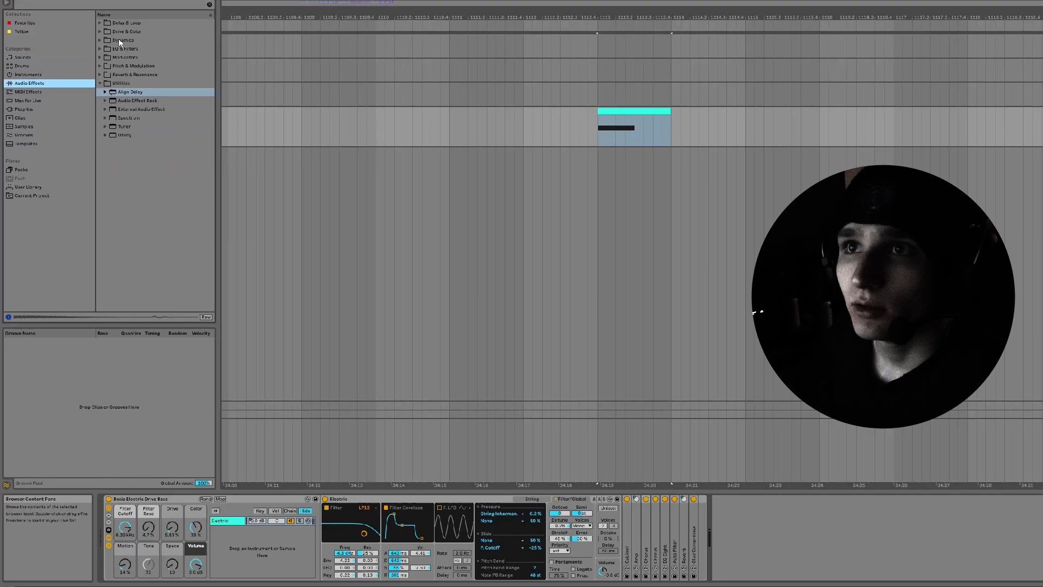
# Add the Erosion effect from Drive & Color after the bass rack
pyautogui.doubleClick(120, 41)
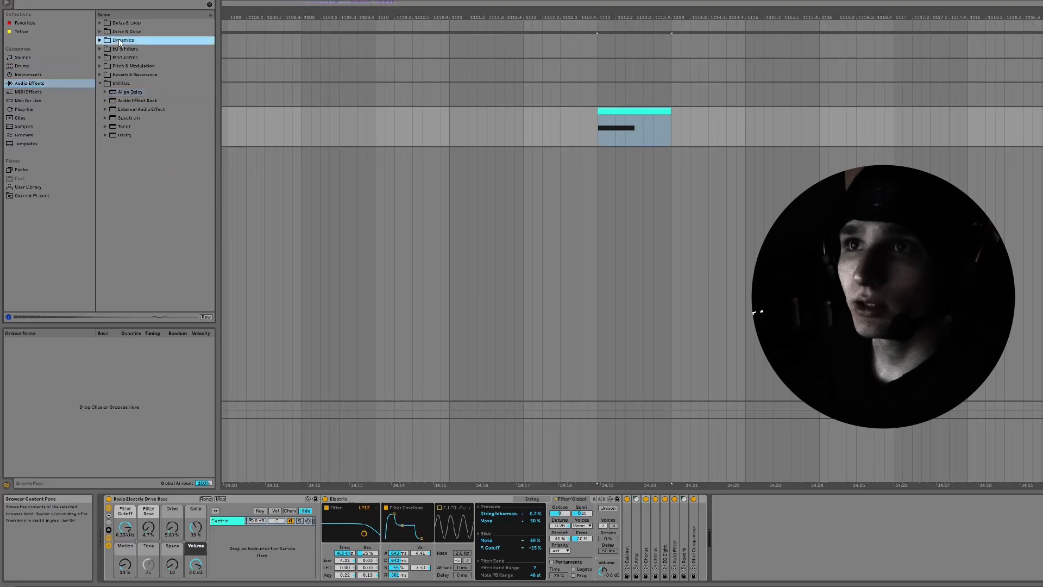
pyautogui.press('Up')
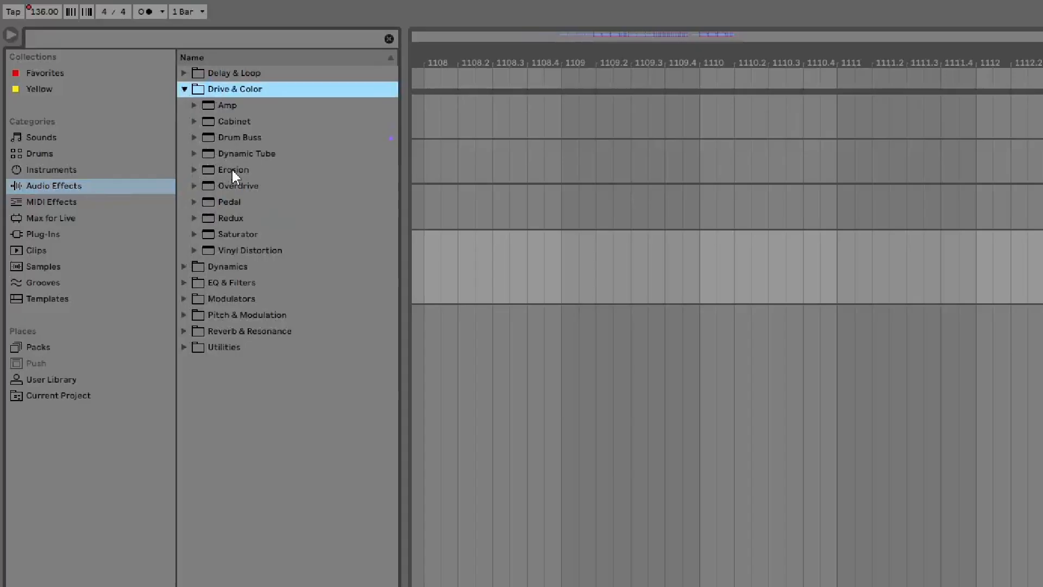
pyautogui.click(111, 75)
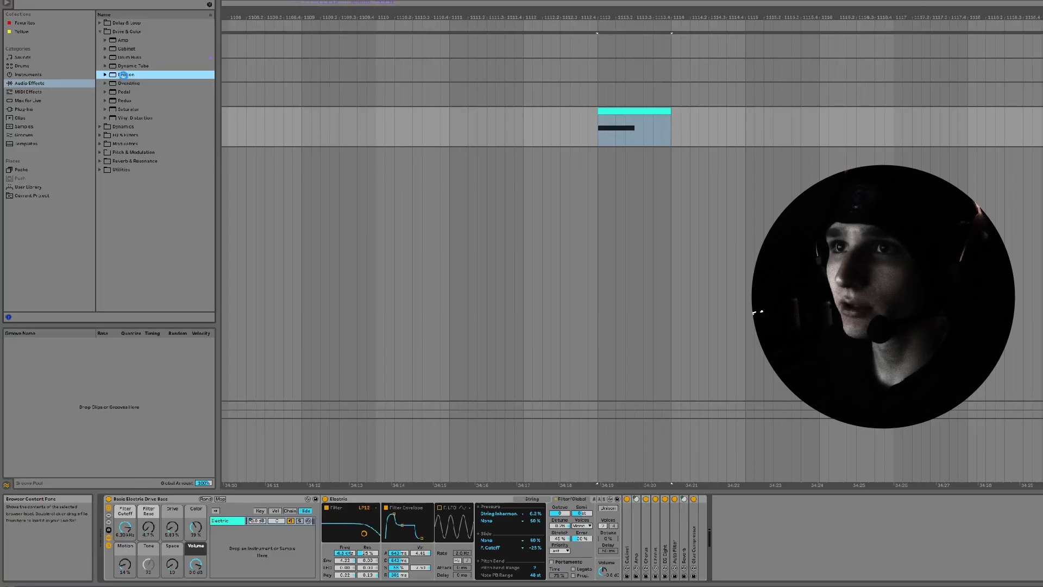
pyautogui.moveTo(124, 76); pyautogui.dragTo(774, 515)
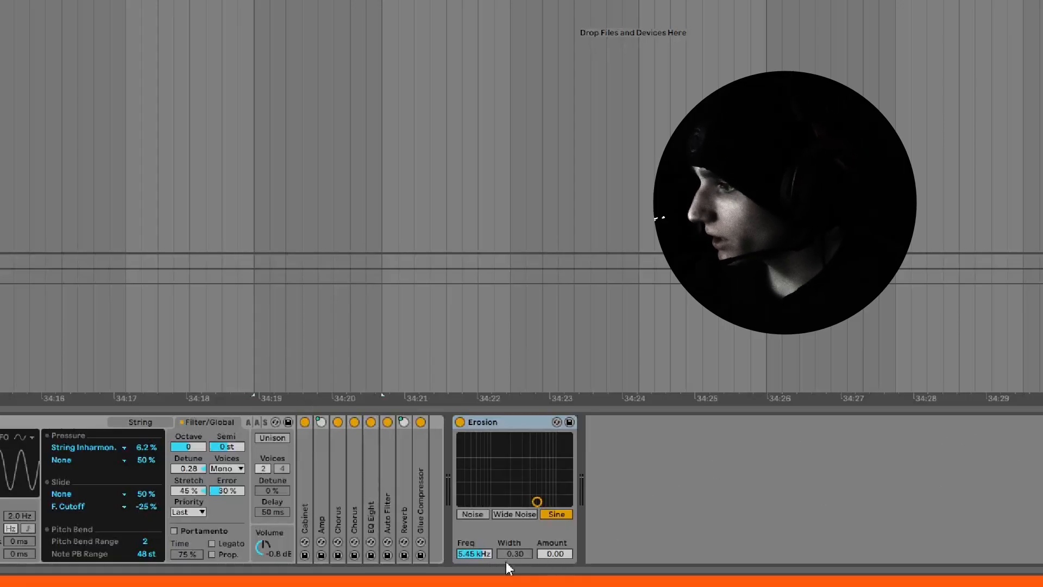
# Set Erosion's frequency to 1.50 kHz and its amount to 200 in Sine mode
pyautogui.moveTo(725, 576); pyautogui.dragTo(724, 584)
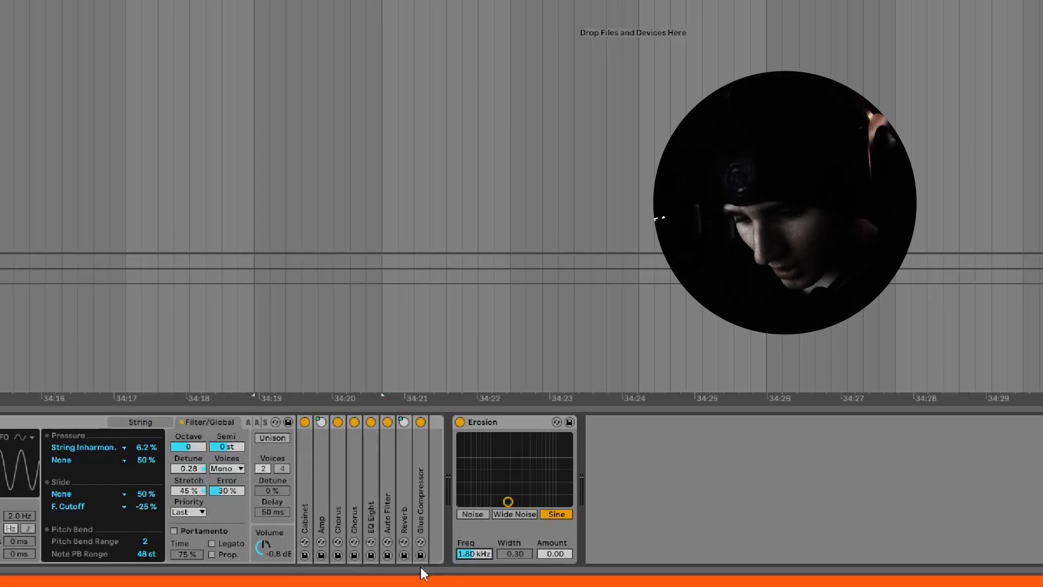
pyautogui.write('1500')
pyautogui.press('Return')
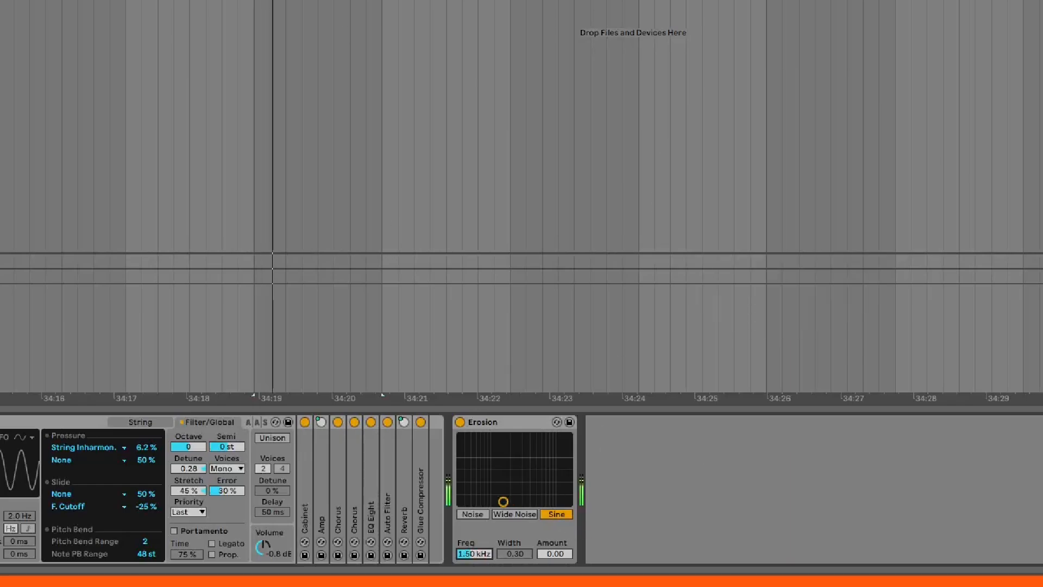
pyautogui.moveTo(554, 554); pyautogui.dragTo(554, 469)
pyautogui.moveTo(554, 553); pyautogui.dragTo(554, 499)
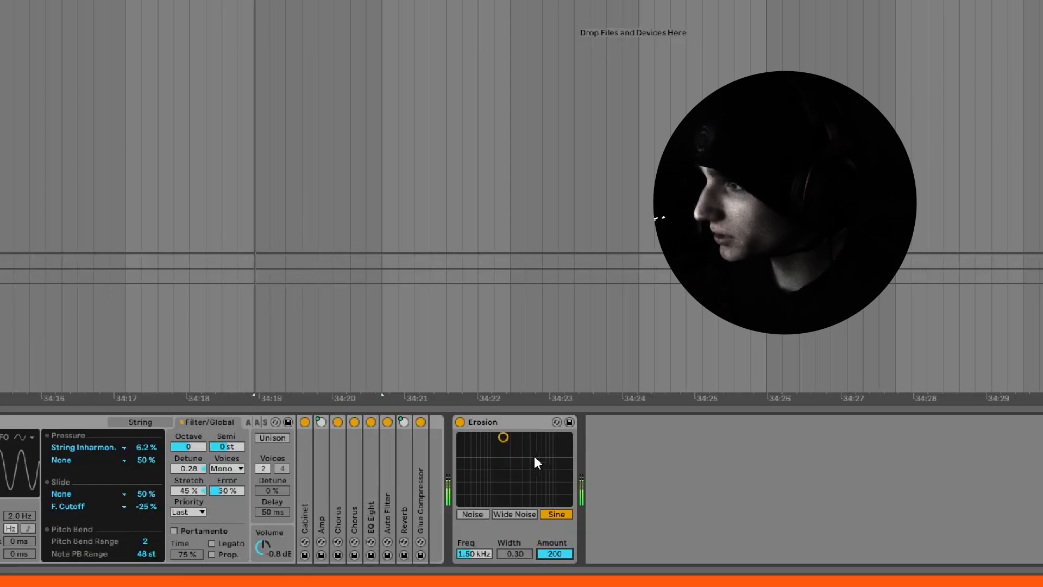
# Fine-tune the C0 note's velocity to about 82 and return to the device chain
pyautogui.hotkey('shift', 'Tab')
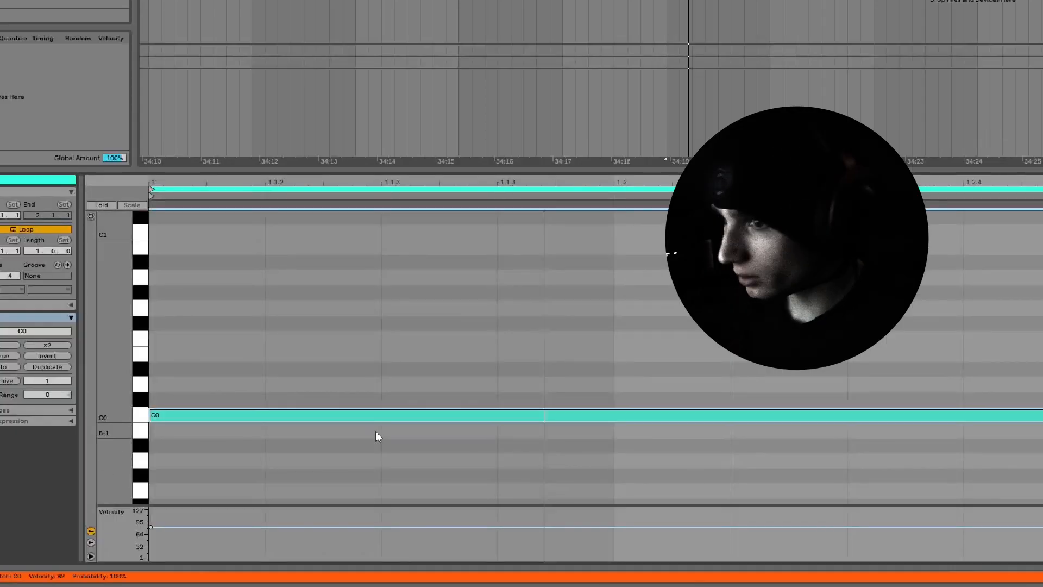
pyautogui.moveTo(159, 527); pyautogui.dragTo(159, 529)
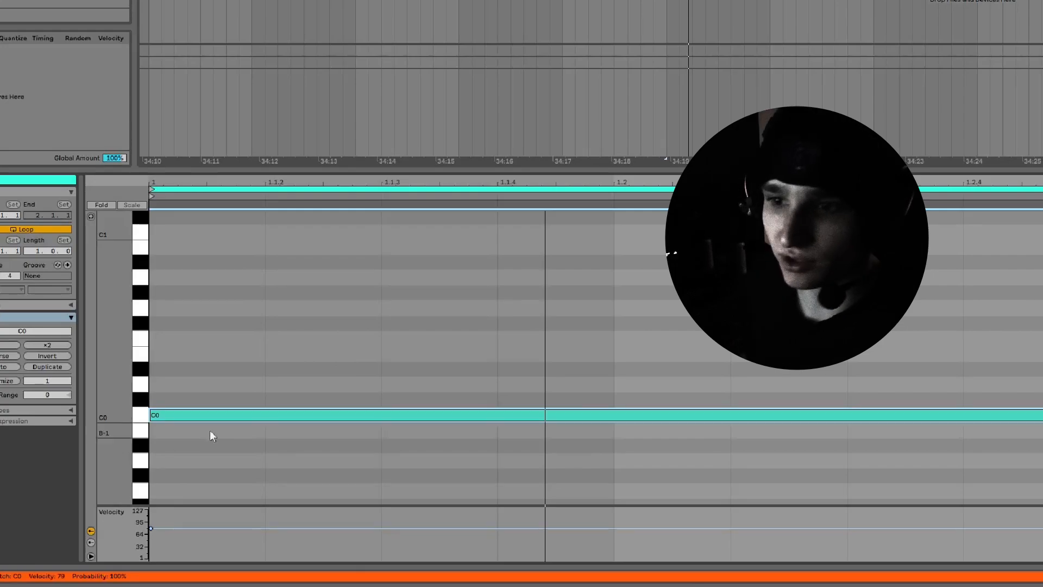
pyautogui.moveTo(161, 530); pyautogui.dragTo(161, 528)
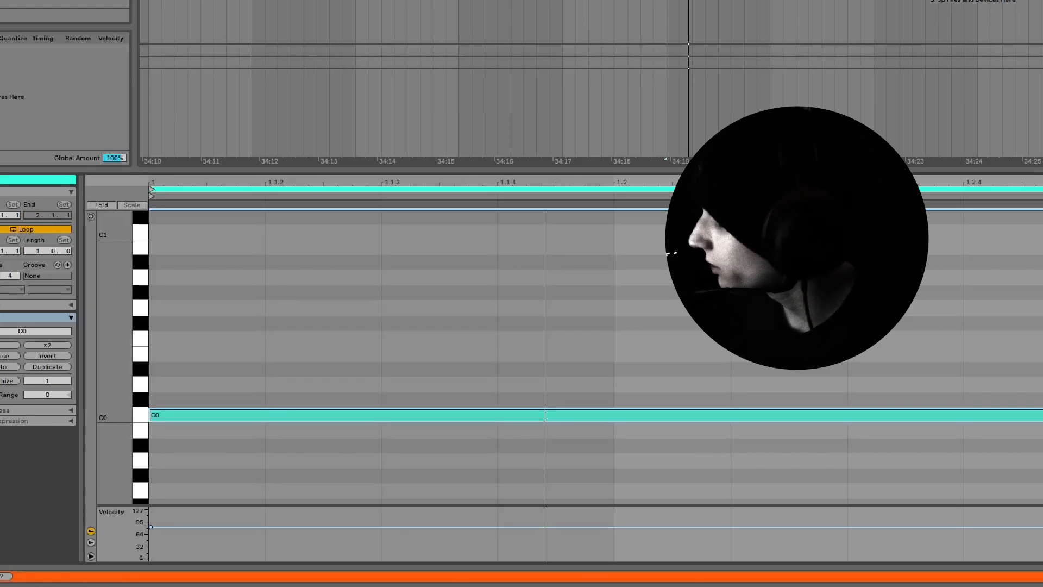
pyautogui.hotkey('shift', 'Tab')
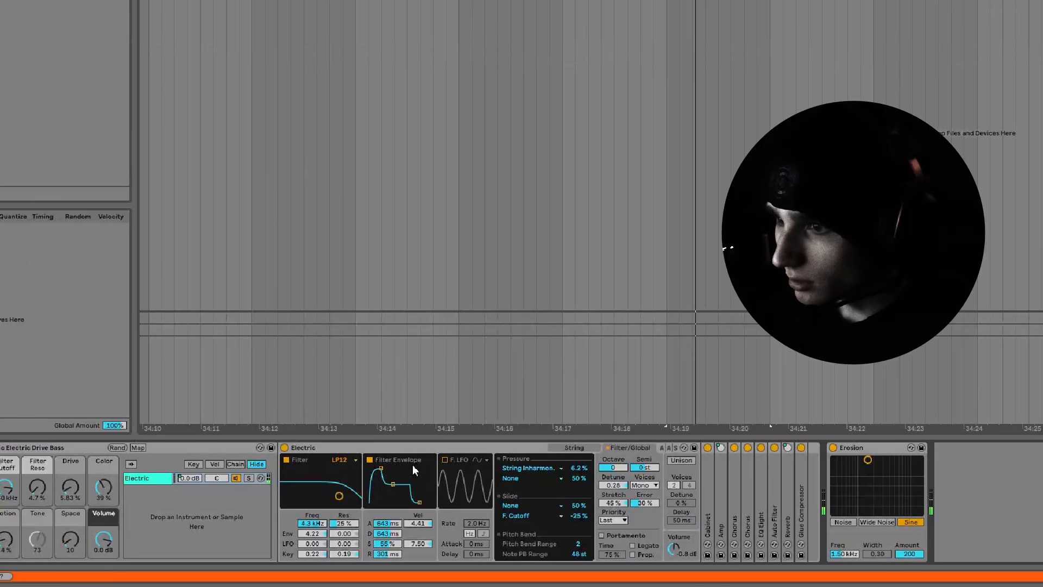
# Set the filter frequency in Electric's Filter/Global settings to 450 Hz
pyautogui.click(587, 448)
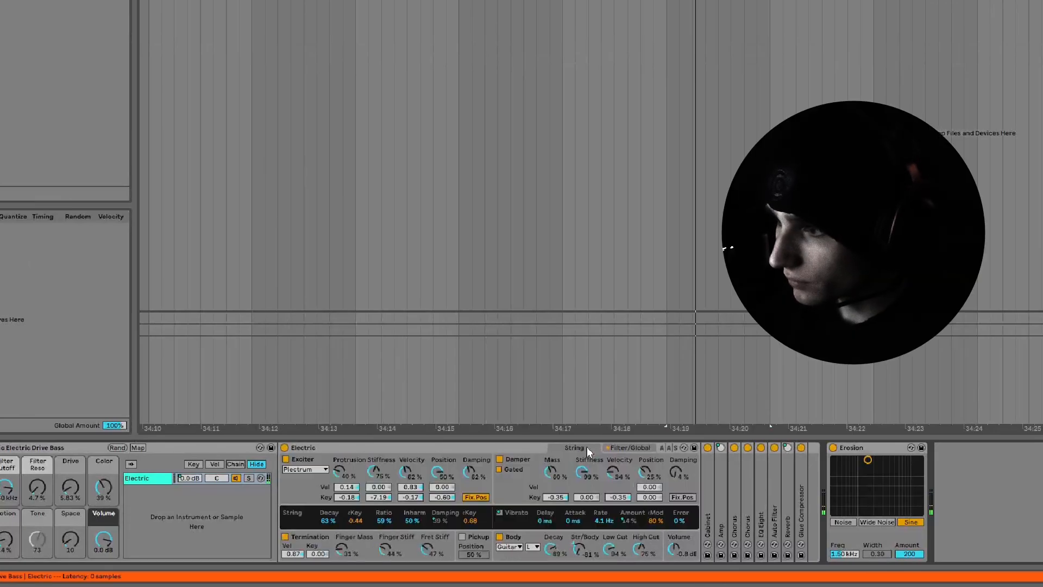
pyautogui.click(631, 445)
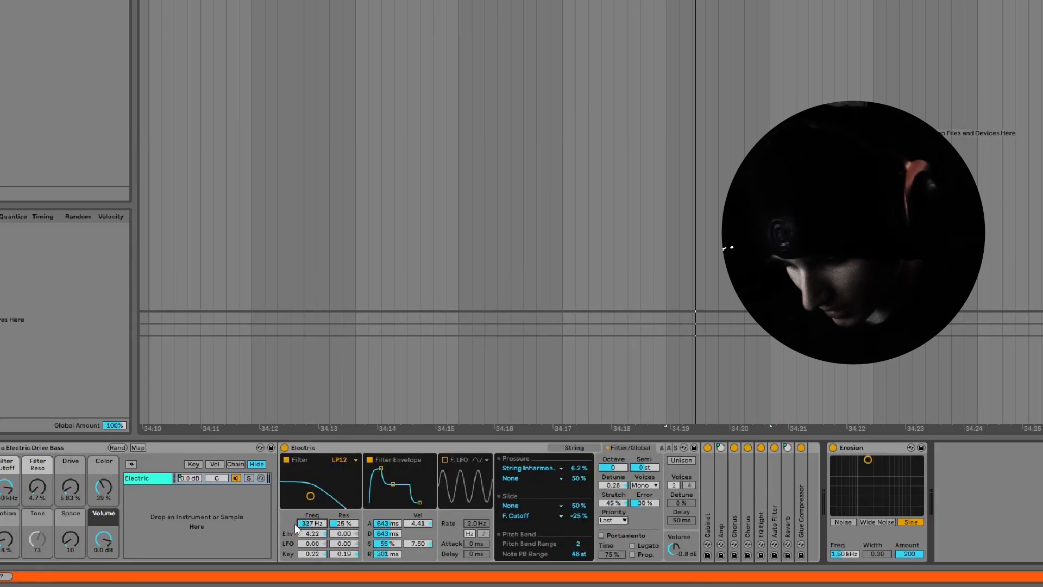
pyautogui.write('0')
pyautogui.press('Return')
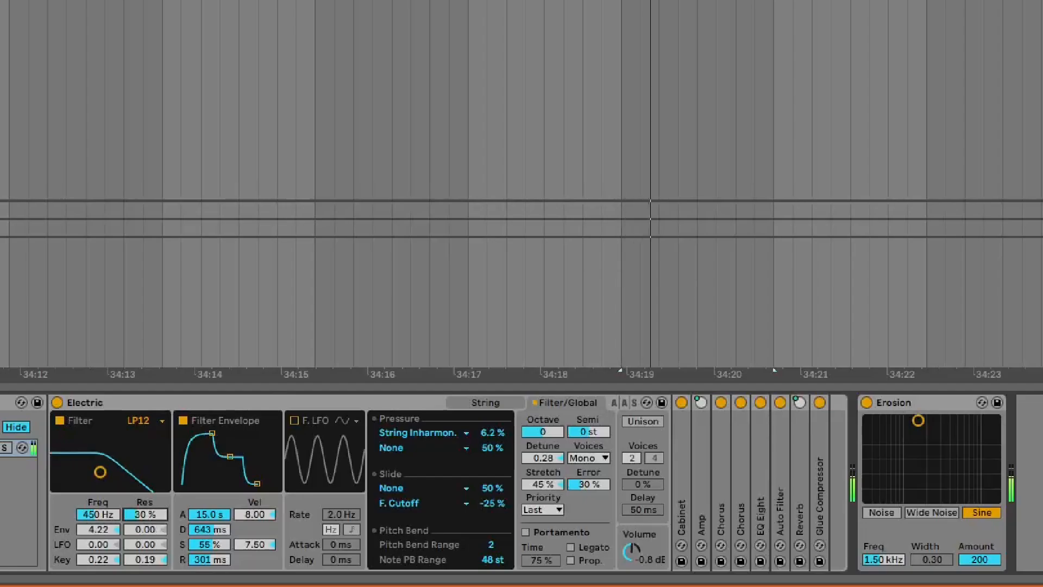
# Try other values for Electric's filter resonance, envelope velocity and envelope attack, and undo these changes
pyautogui.moveTo(153, 520)
pyautogui.mouseDown()
pyautogui.moveTo(153, 488)
pyautogui.moveTo(154, 508)
pyautogui.mouseUp()
pyautogui.moveTo(256, 515); pyautogui.dragTo(255, 537)
pyautogui.moveTo(202, 515); pyautogui.dragTo(202, 541)
pyautogui.hotkey('ctrl', 'z')
pyautogui.hotkey('ctrl', 'z')
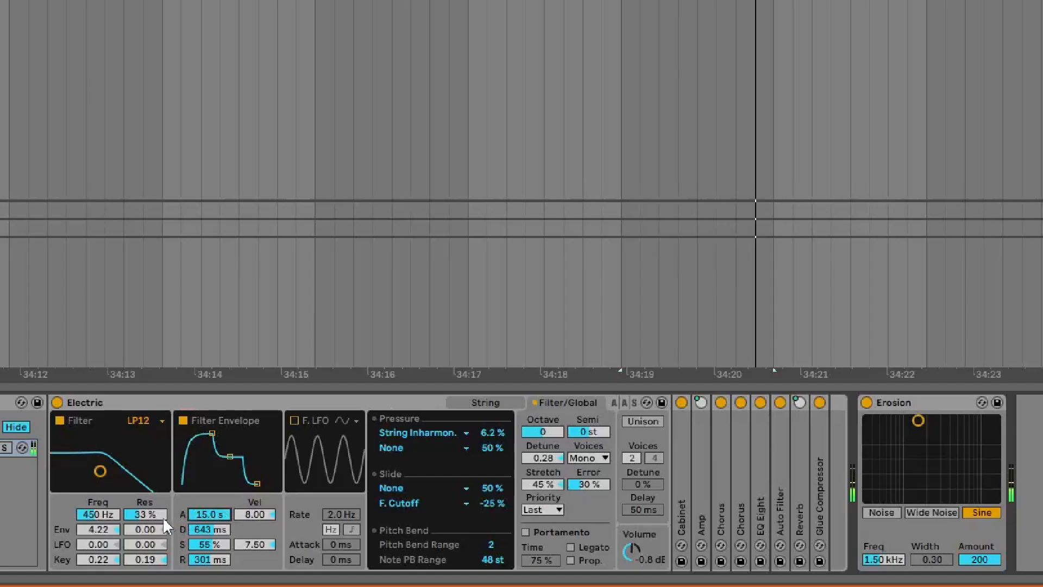
pyautogui.hotkey('ctrl', 'z')
# Set Electric's filter envelope attack to 3.38 s and the filter to 60% resonance at 450 Hz
pyautogui.moveTo(208, 514)
pyautogui.mouseDown()
pyautogui.moveTo(209, 528)
pyautogui.moveTo(209, 520)
pyautogui.mouseUp()
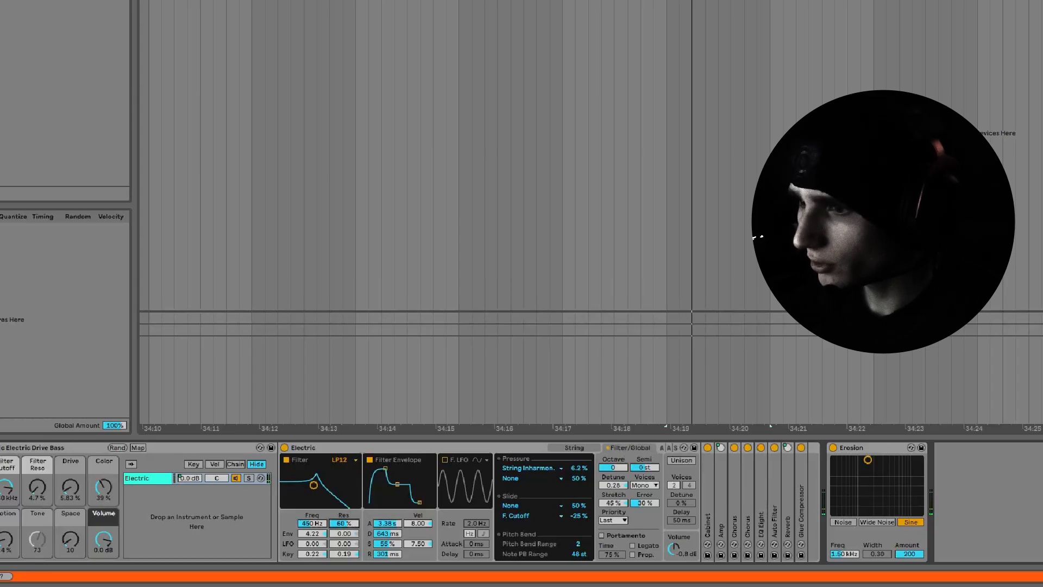
pyautogui.moveTo(313, 523); pyautogui.dragTo(312, 534)
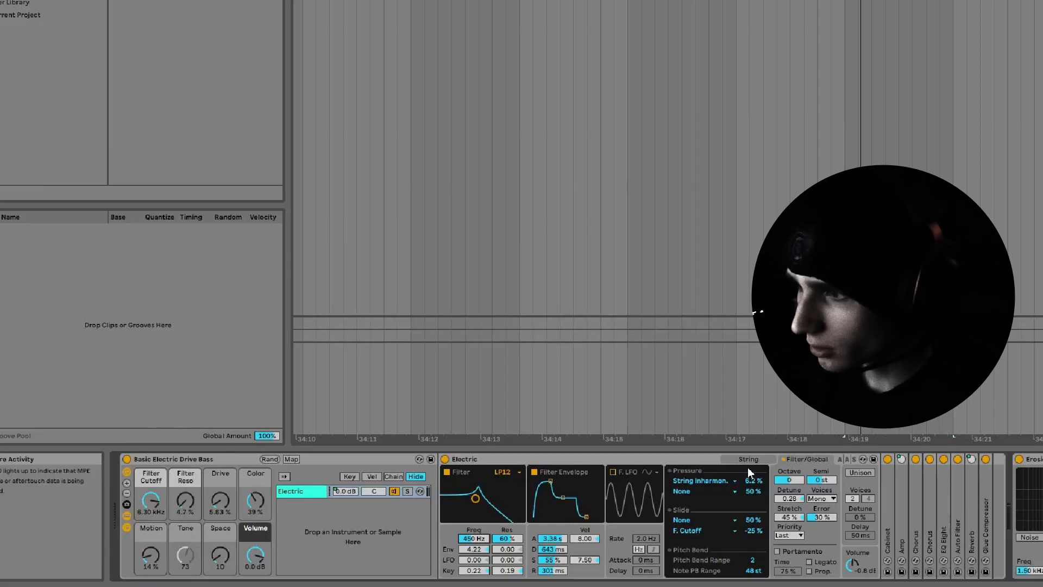
# Set the rack macros to Filter Cutoff 19.9 kHz, Color 67%, and Filter Reso, Drive, Motion and Space to 0
pyautogui.click(813, 404)
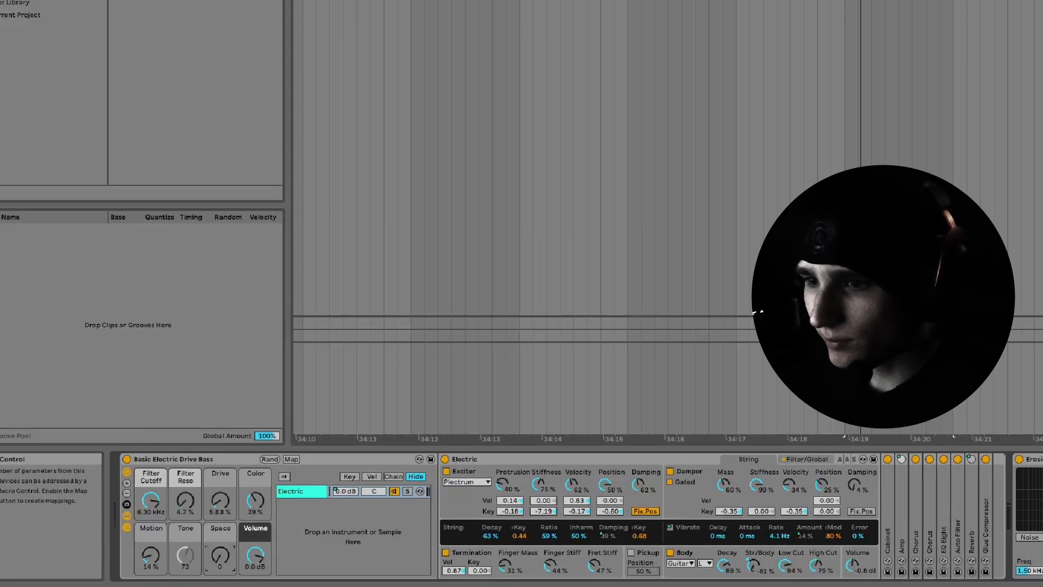
pyautogui.moveTo(151, 556); pyautogui.dragTo(151, 577)
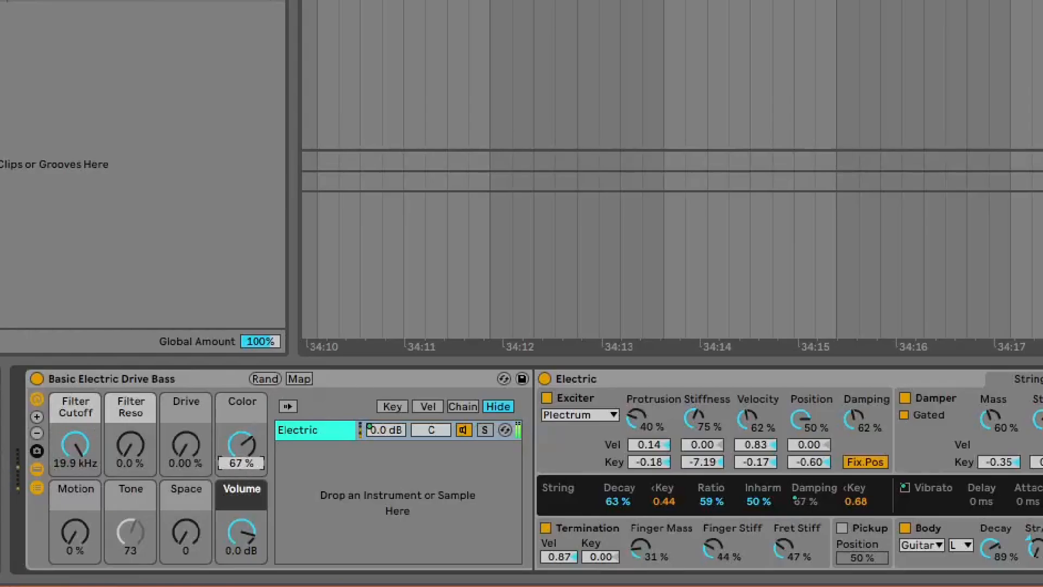
# Lengthen the filter envelope attack in Electric's Filter/Global settings and stop playback
pyautogui.click(611, 479)
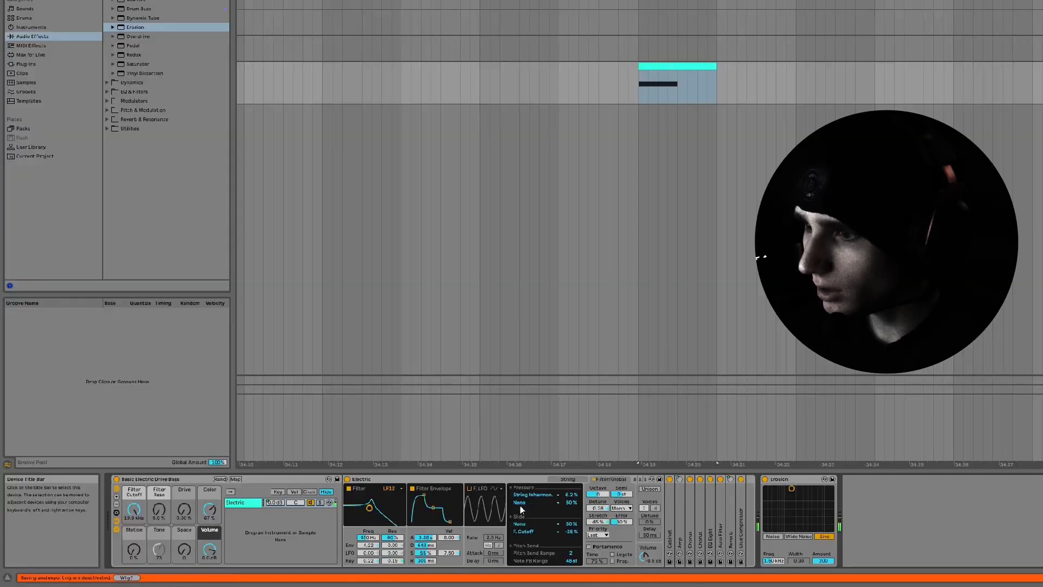
pyautogui.moveTo(425, 538); pyautogui.dragTo(426, 509)
pyautogui.press('space')
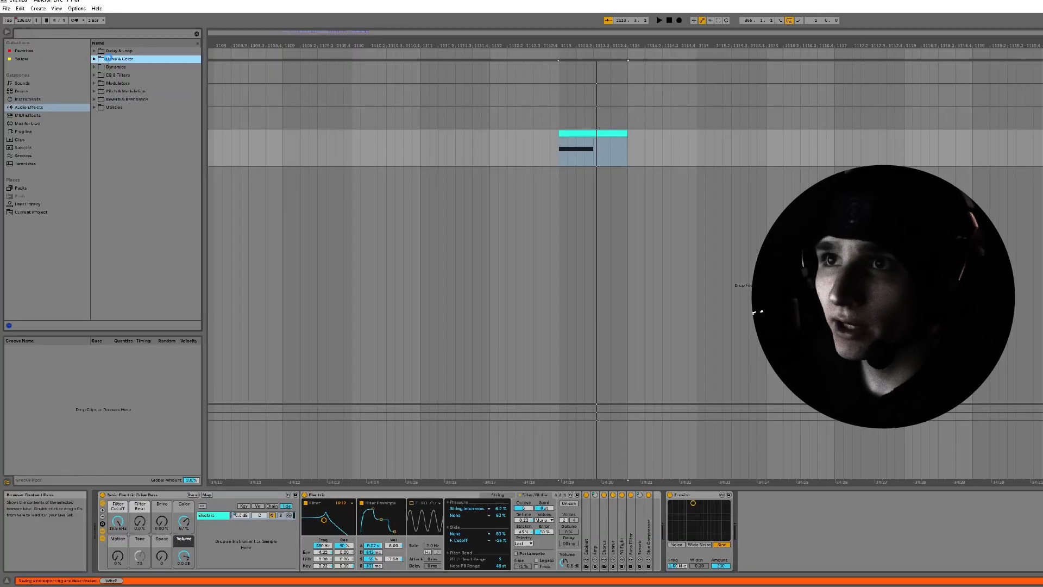
# Add a Compressor from the Dynamics effects after Erosion
pyautogui.click(116, 148)
pyautogui.click(117, 143)
pyautogui.doubleClick(118, 147)
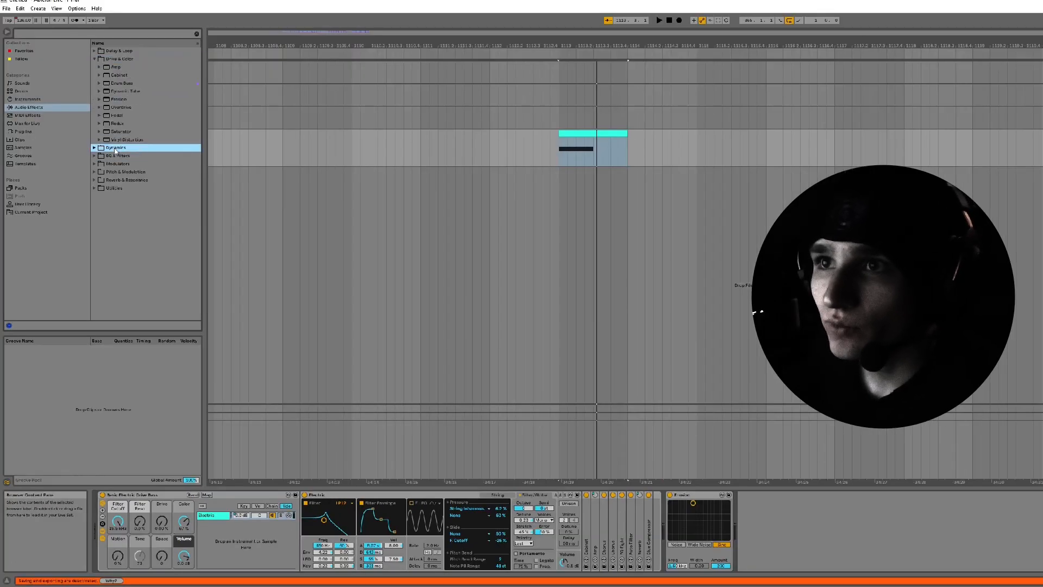
pyautogui.moveTo(123, 76); pyautogui.dragTo(753, 462)
# Set the Compressor to an inf:1 ratio, 10 ms lookahead and a -21 dB threshold
pyautogui.click(835, 566)
pyautogui.click(836, 560)
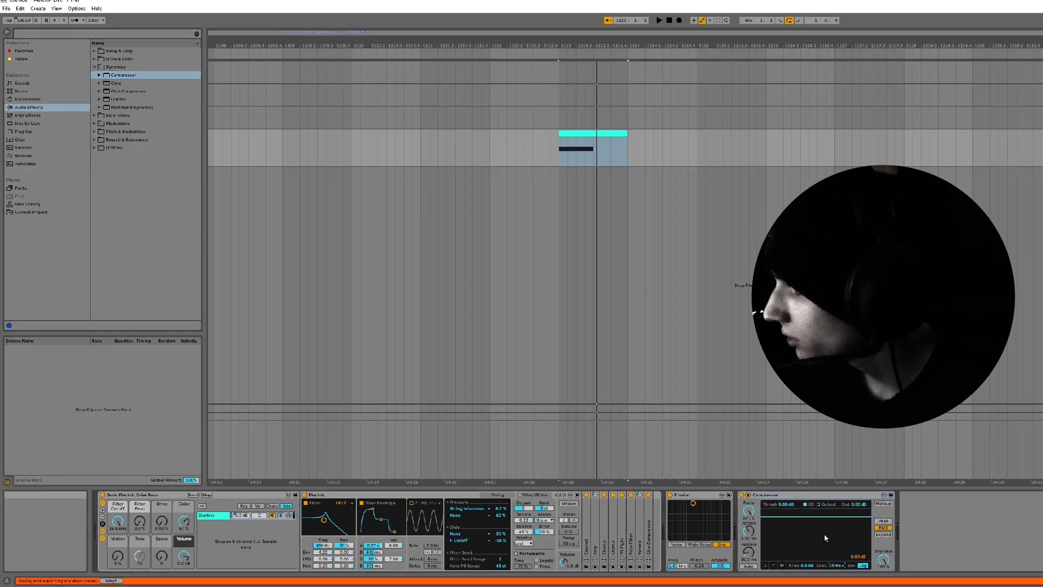
pyautogui.moveTo(788, 504); pyautogui.dragTo(788, 505)
pyautogui.write('-')
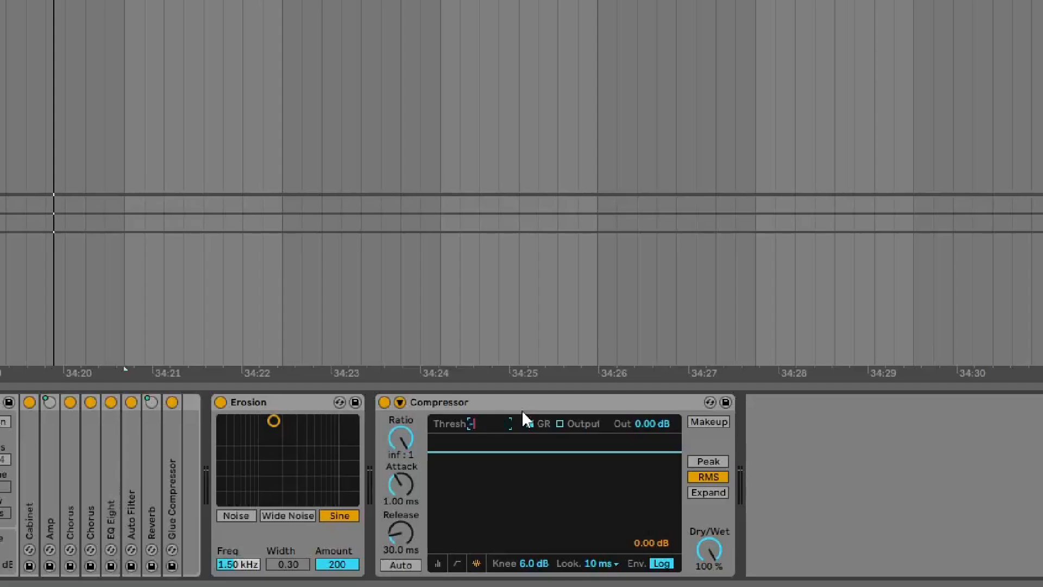
pyautogui.write('21')
pyautogui.press('Return')
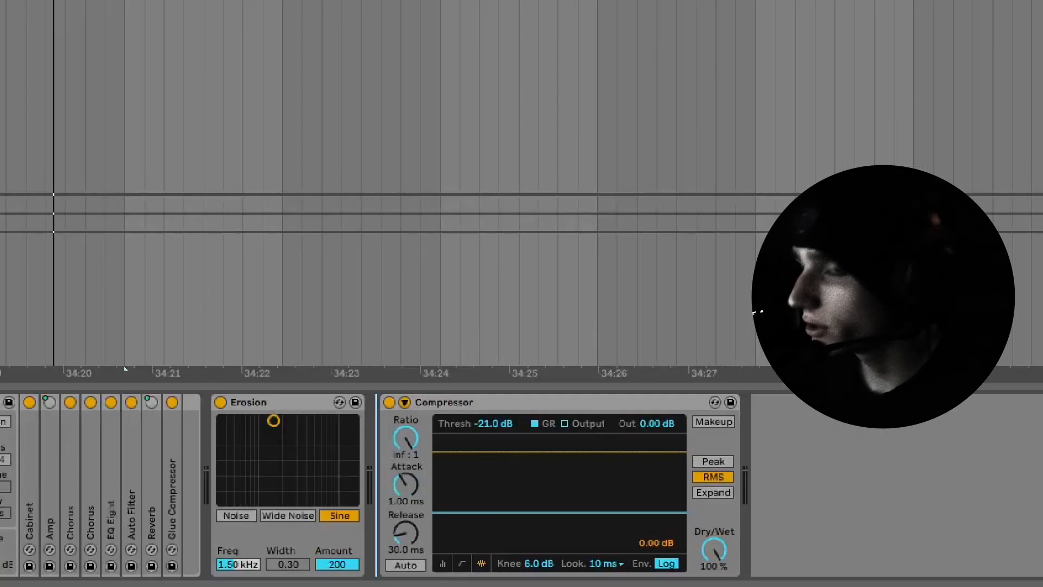
# Insert an Overdrive between Erosion and the Compressor and shift its filter band higher and wider during playback
pyautogui.moveTo(468, 478); pyautogui.dragTo(476, 485)
pyautogui.press('space')
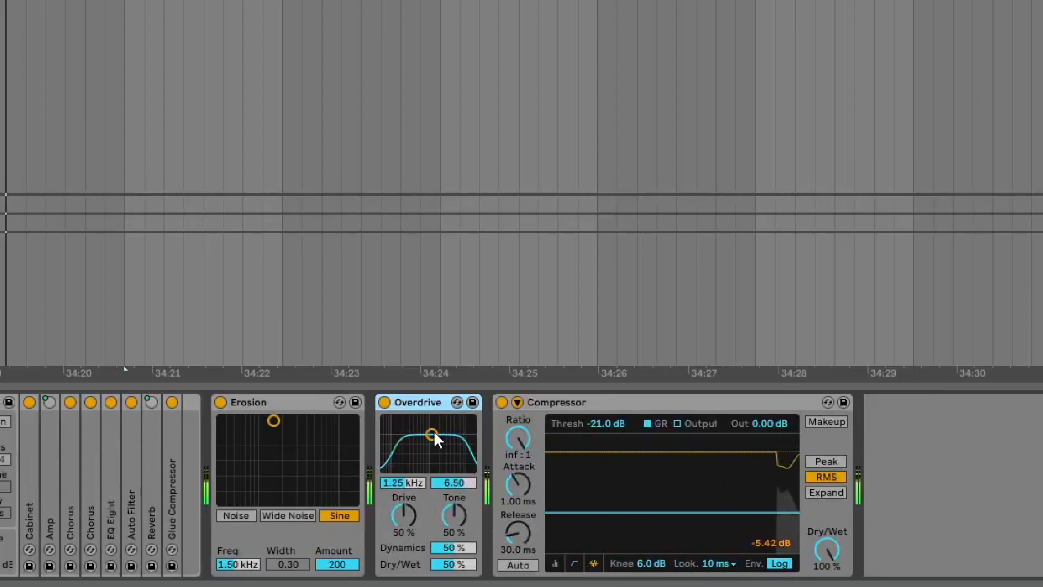
pyautogui.moveTo(433, 434)
pyautogui.mouseDown()
pyautogui.moveTo(432, 420)
pyautogui.moveTo(448, 421)
pyautogui.mouseUp()
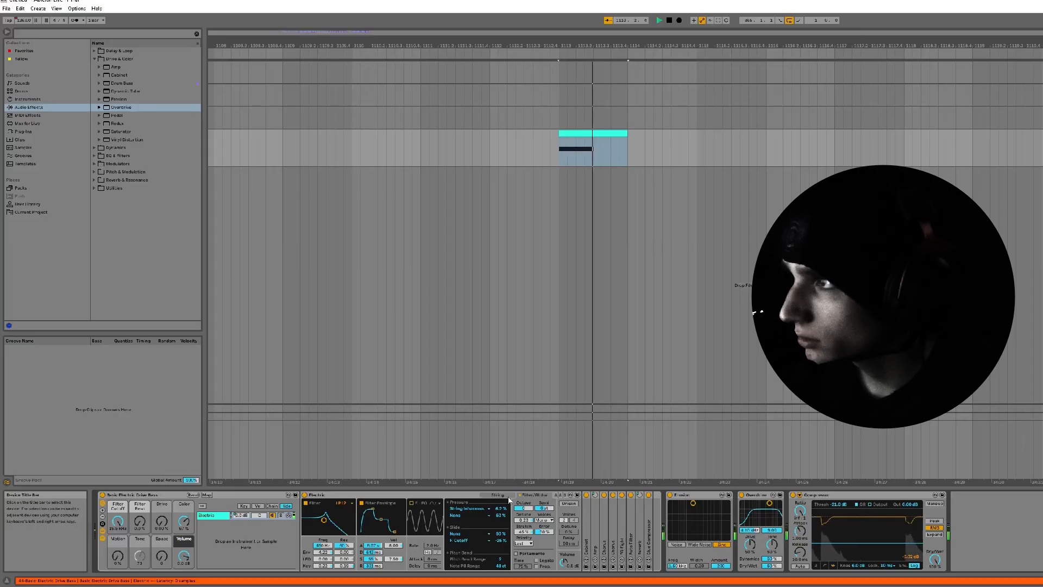
# Select the bass clip and audition its loop with the current effect chain
pyautogui.press('space')
pyautogui.click(589, 134)
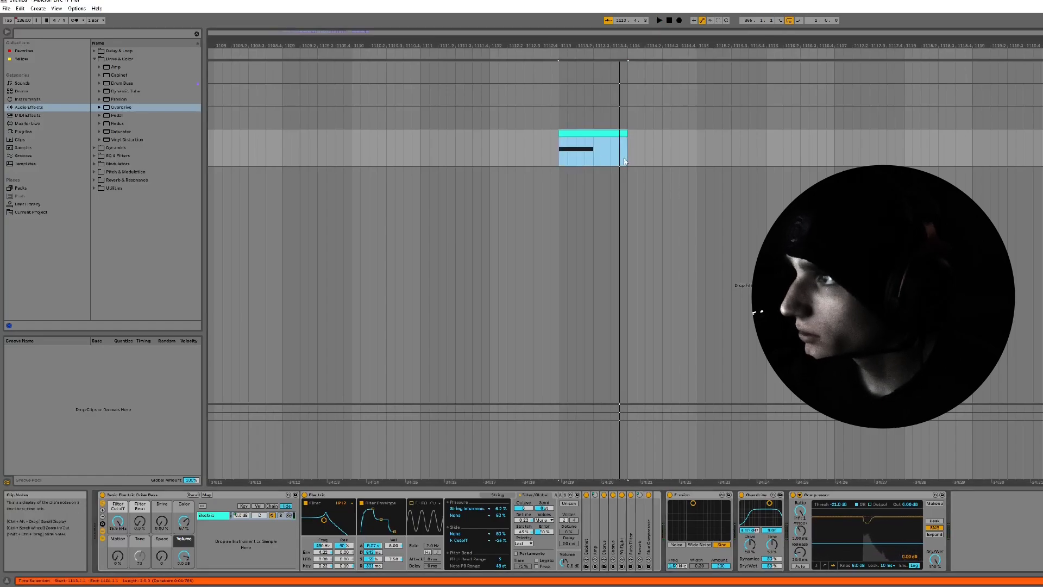
pyautogui.press('space')
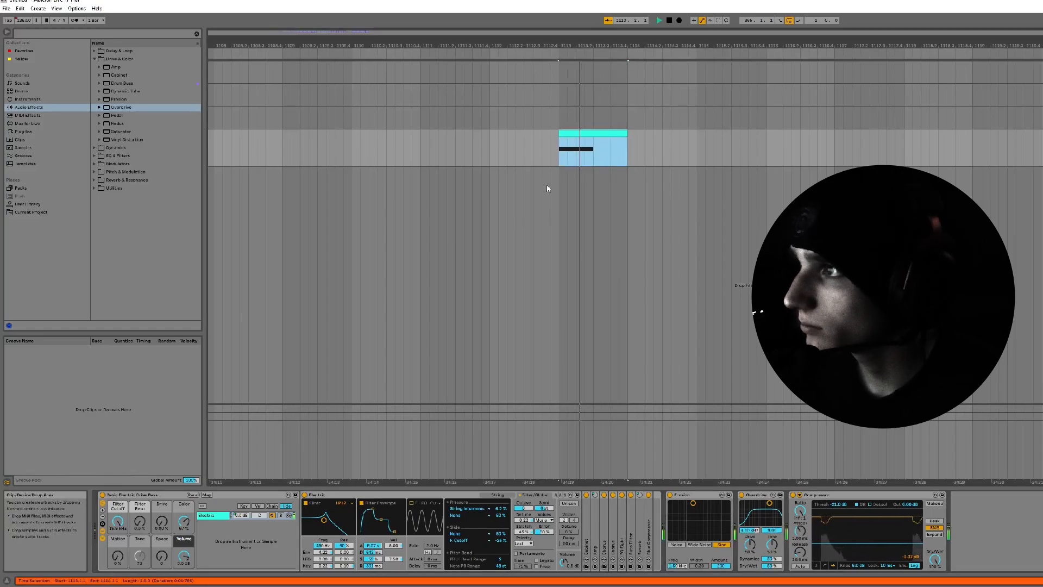
pyautogui.press('space')
# Show Electric's String settings and audition the bass loop again
pyautogui.click(498, 495)
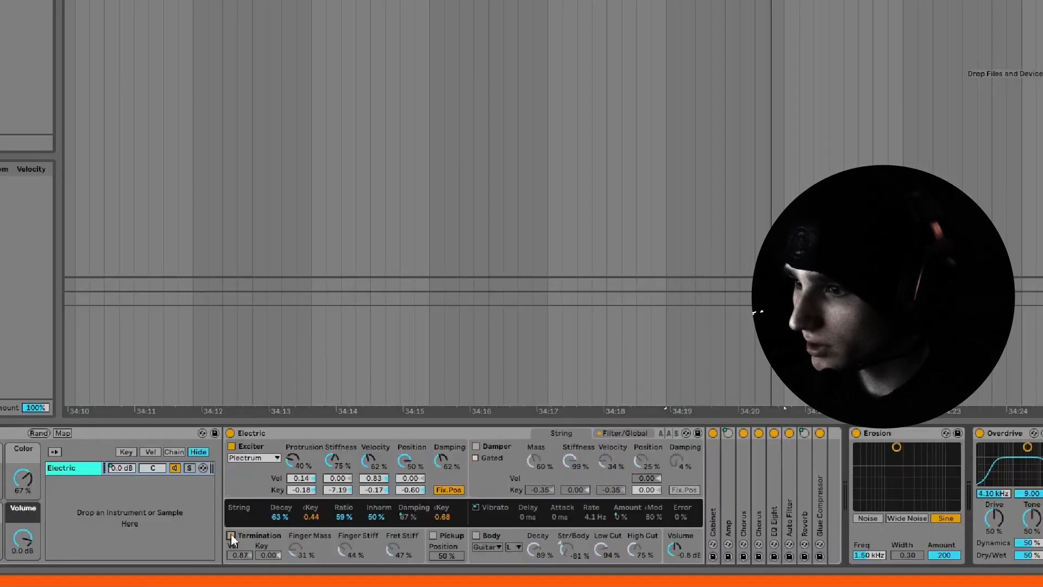
pyautogui.press('space')
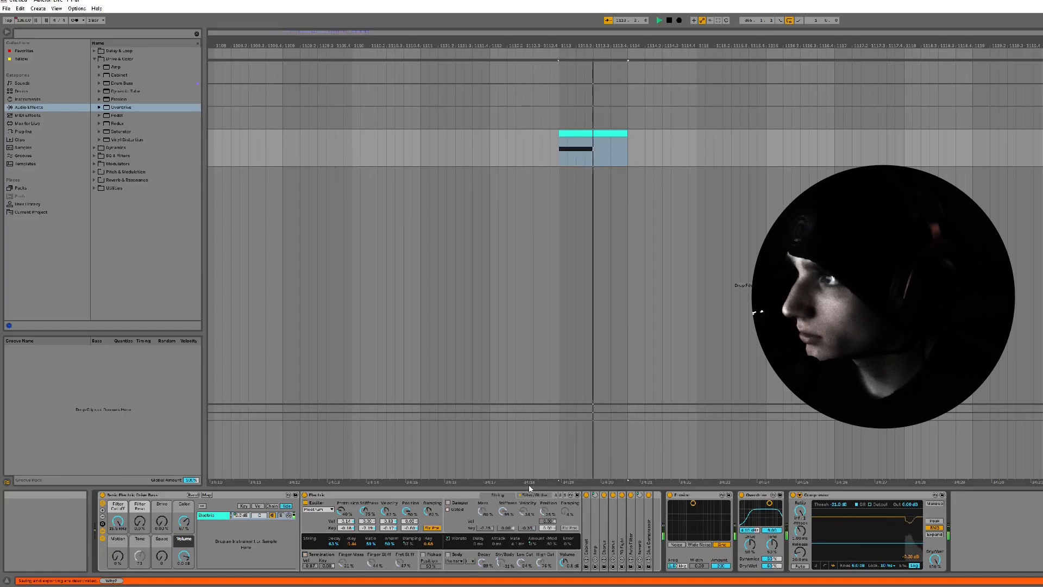
pyautogui.press('space')
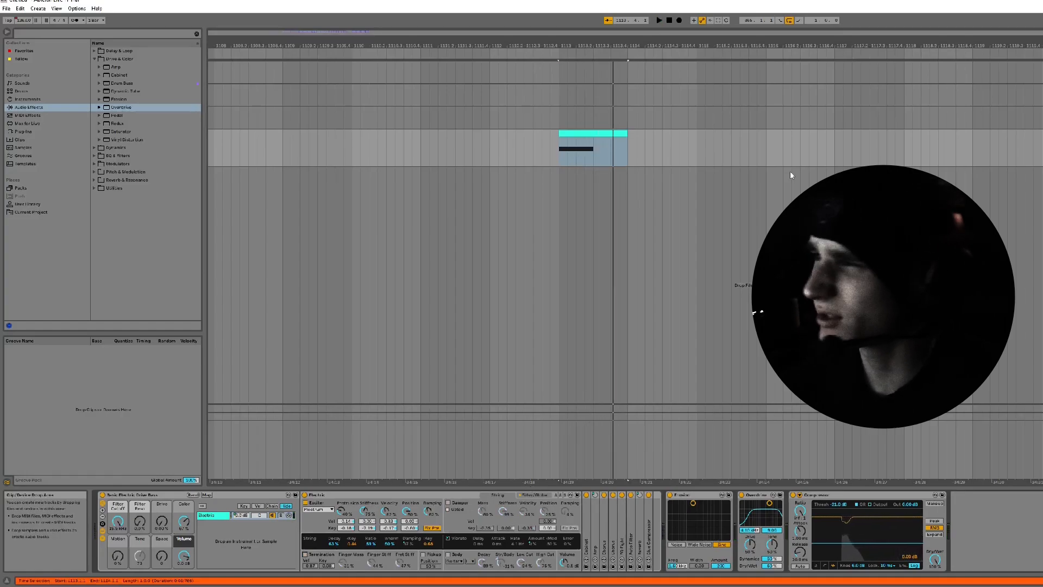
# Return to Electric's Filter/Global settings and set Erosion's frequency to 2.48 kHz during playback
pyautogui.press('space')
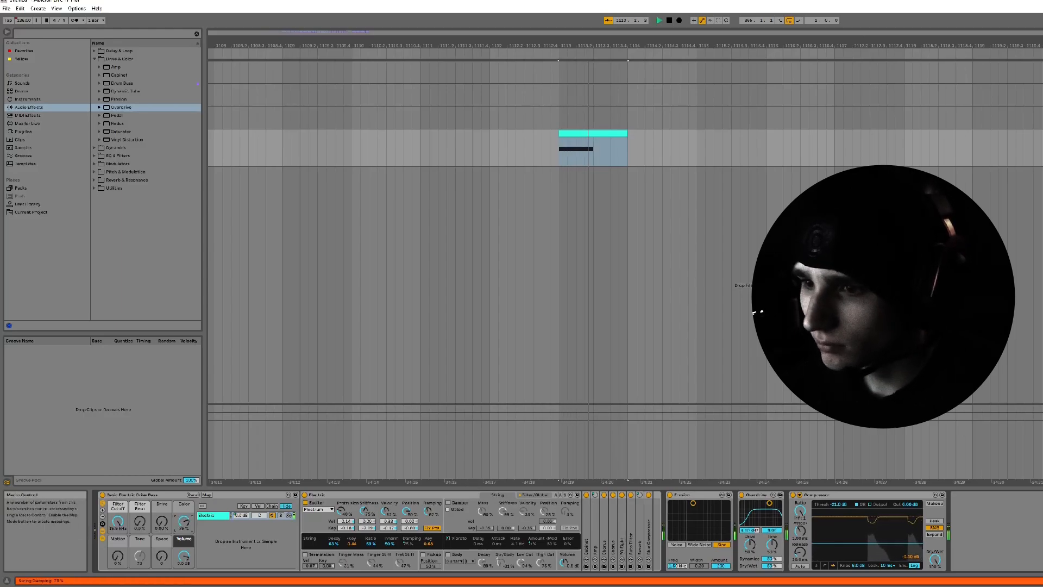
pyautogui.click(535, 495)
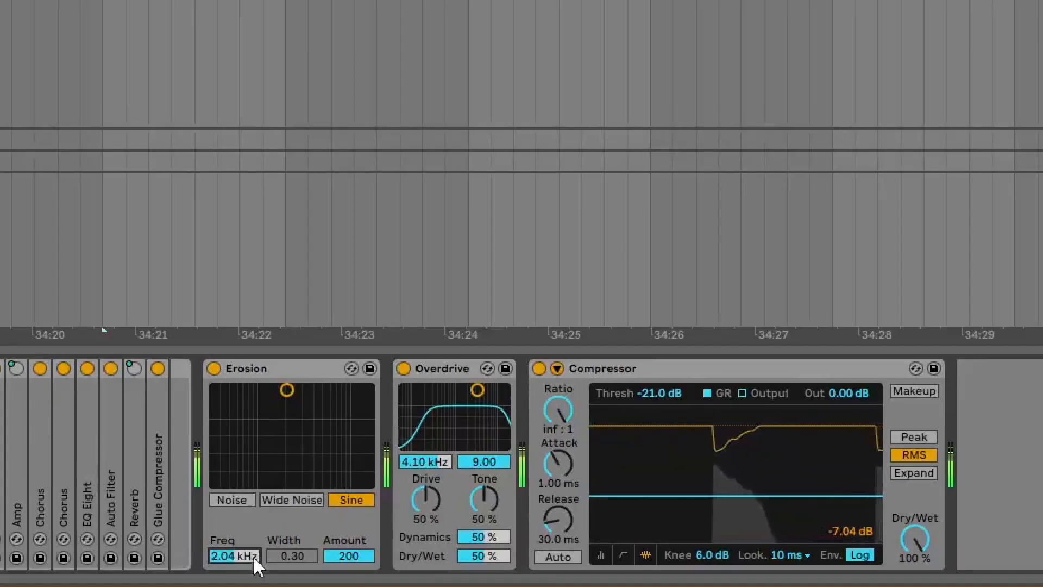
pyautogui.moveTo(276, 564); pyautogui.dragTo(233, 551)
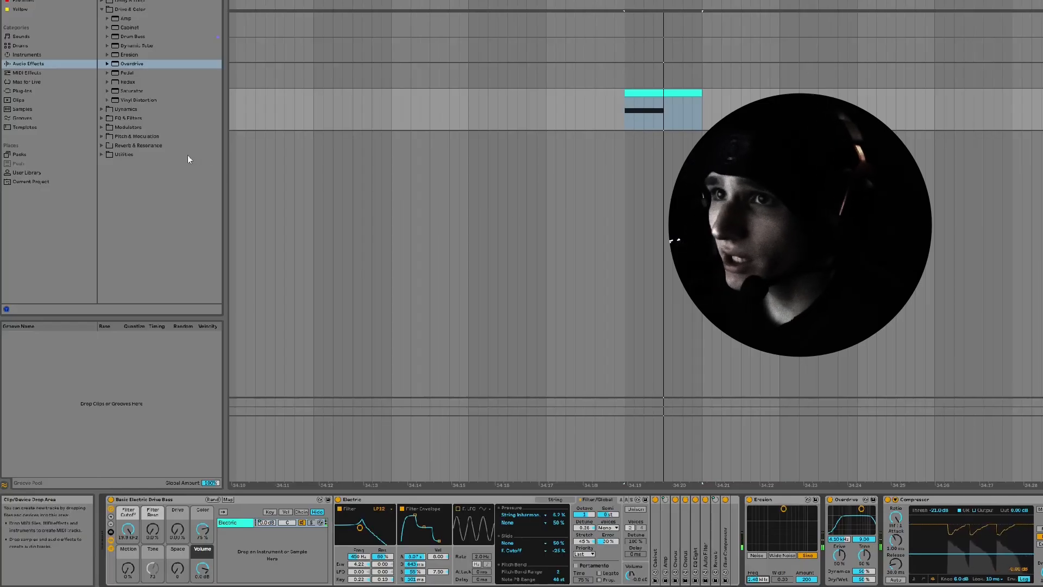
# Insert an EQ Eight between Overdrive and Compressor and cut its second band by 15 dB at 120 Hz
pyautogui.click(127, 118)
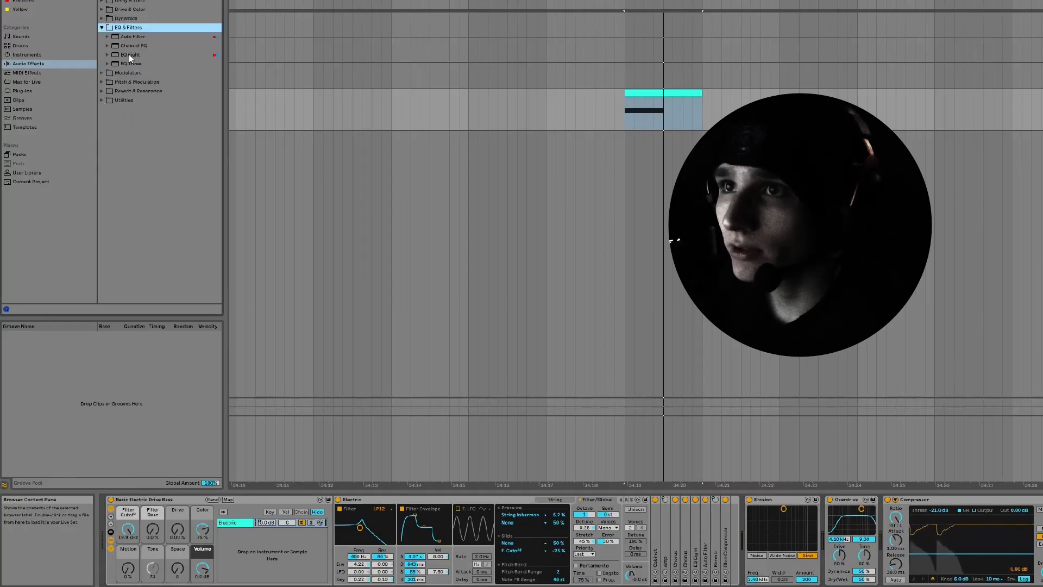
pyautogui.moveTo(131, 55); pyautogui.dragTo(866, 505)
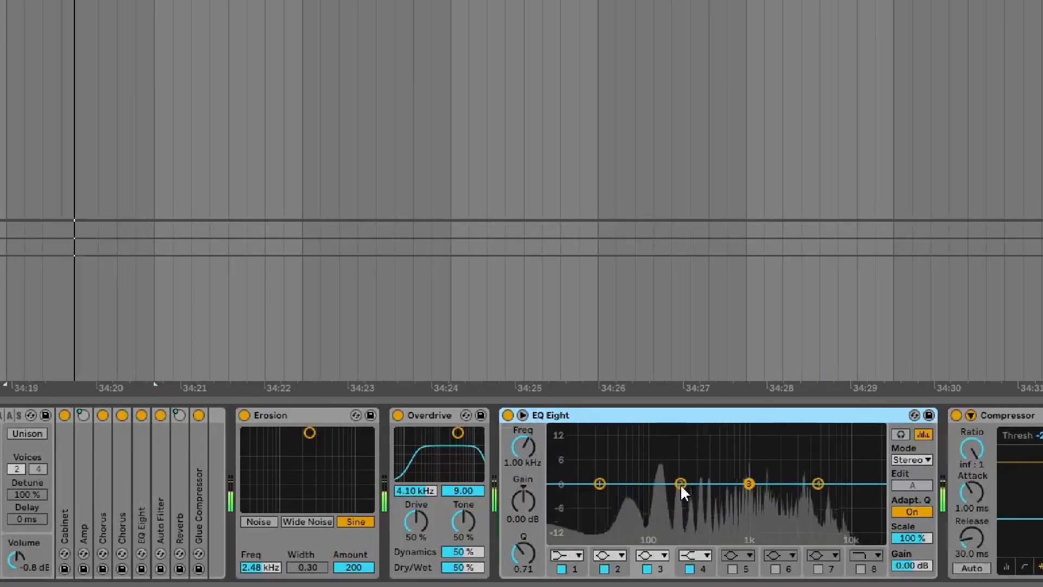
pyautogui.moveTo(978, 535); pyautogui.dragTo(978, 562)
pyautogui.moveTo(680, 534)
pyautogui.mouseDown()
pyautogui.moveTo(663, 536)
pyautogui.moveTo(713, 529)
pyautogui.moveTo(657, 531)
pyautogui.moveTo(677, 531)
pyautogui.moveTo(667, 535)
pyautogui.mouseUp()
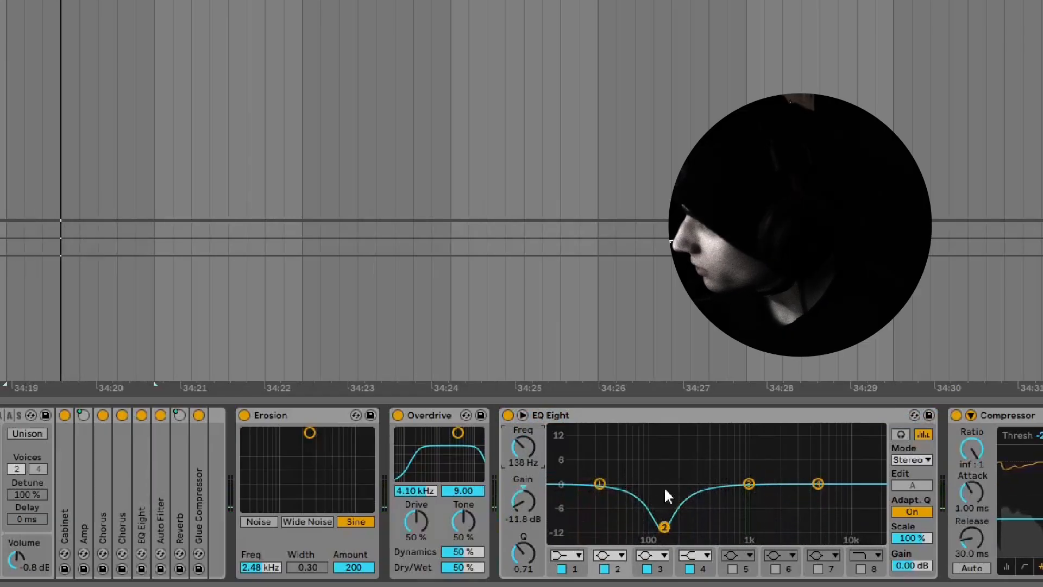
pyautogui.write('120')
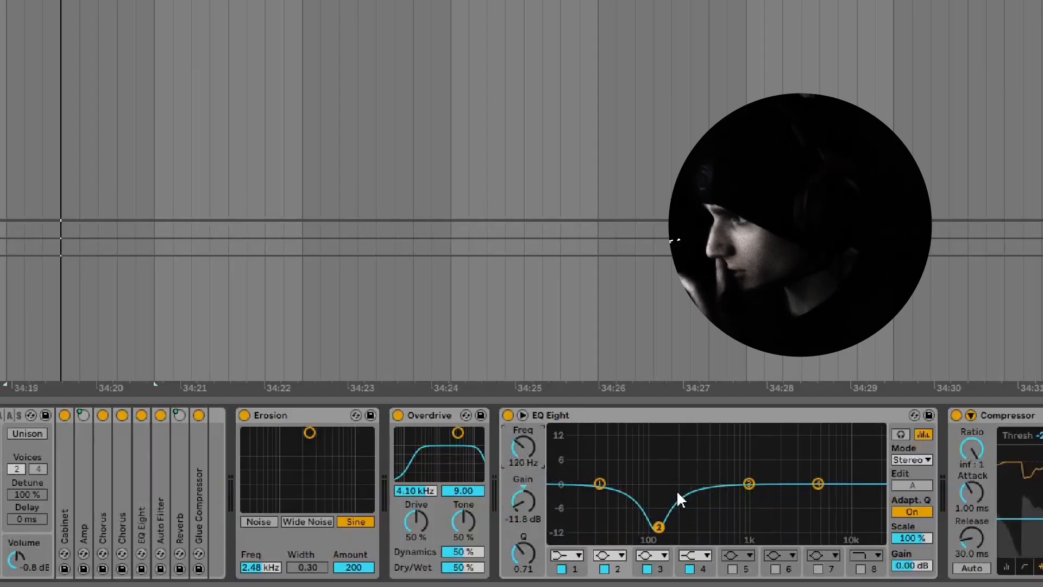
pyautogui.moveTo(659, 526); pyautogui.dragTo(659, 540)
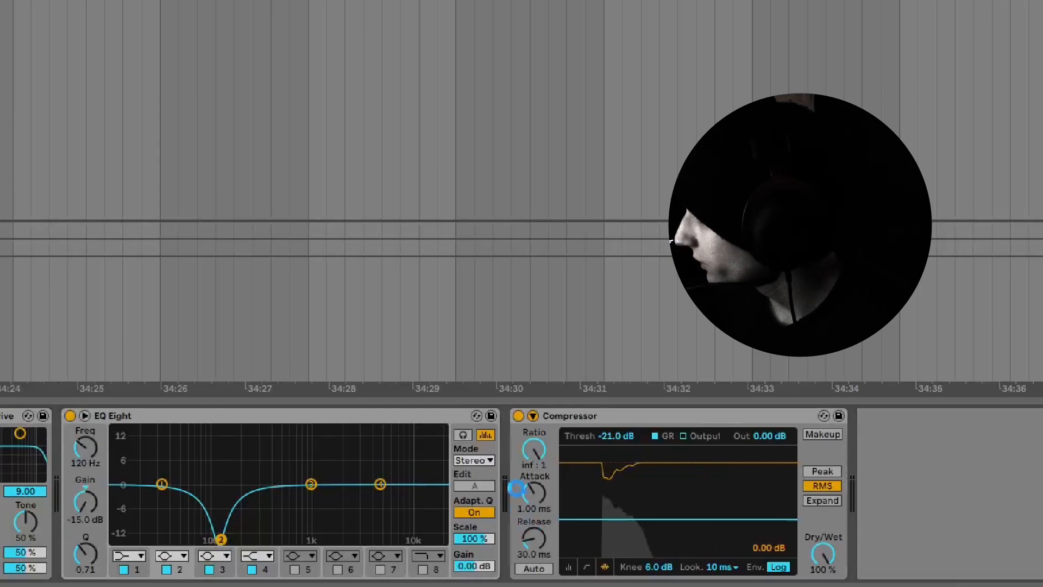
# Add an Auto Filter between EQ Eight and Compressor and set it to high-pass at 80 Hz
pyautogui.moveTo(961, 419); pyautogui.dragTo(422, 459)
pyautogui.moveTo(366, 408); pyautogui.dragTo(368, 411)
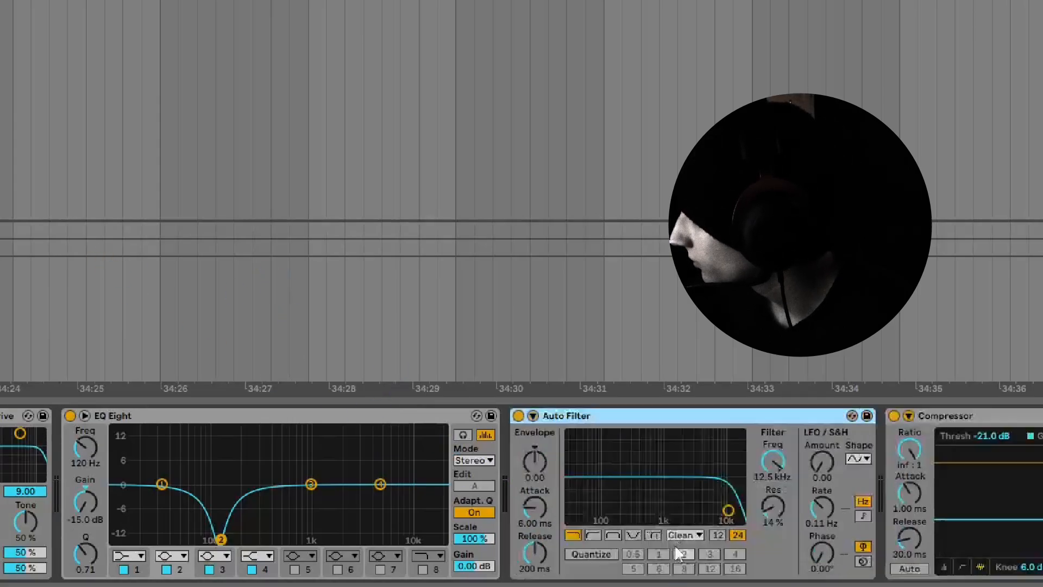
pyautogui.click(592, 537)
pyautogui.click(759, 463)
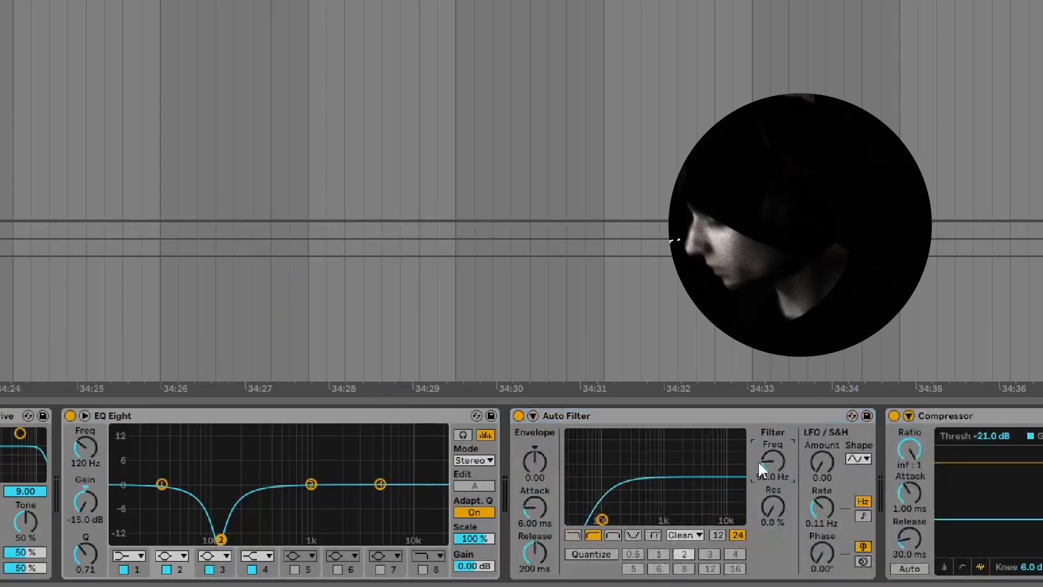
pyautogui.write('80')
pyautogui.press('Return')
# Fine-tune Erosion's frequency by ear while the bass loop plays, and stop playback
pyautogui.press('space')
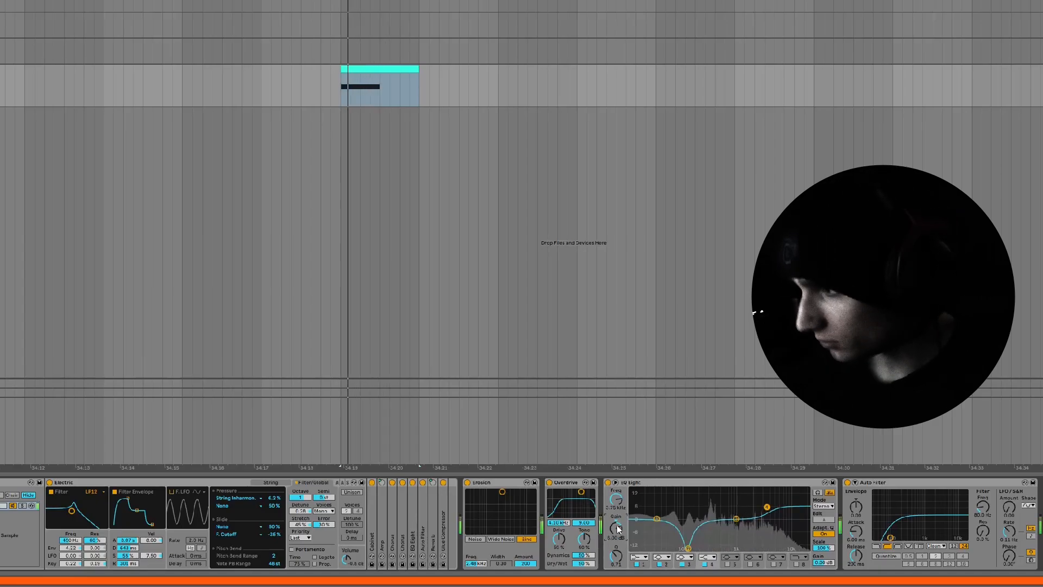
pyautogui.moveTo(478, 567); pyautogui.dragTo(476, 567)
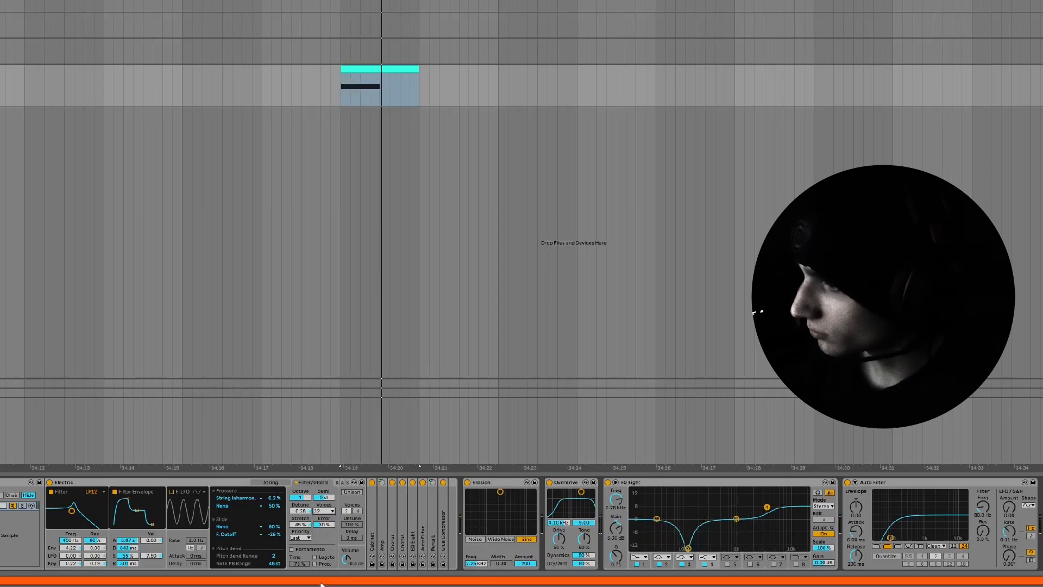
pyautogui.moveTo(476, 563); pyautogui.dragTo(476, 557)
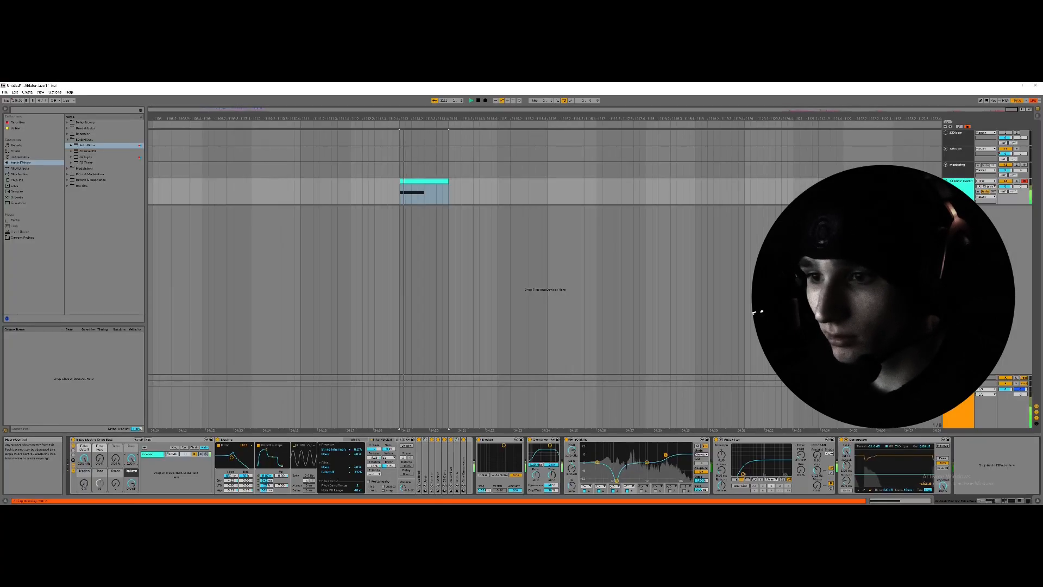
pyautogui.moveTo(484, 490); pyautogui.dragTo(484, 496)
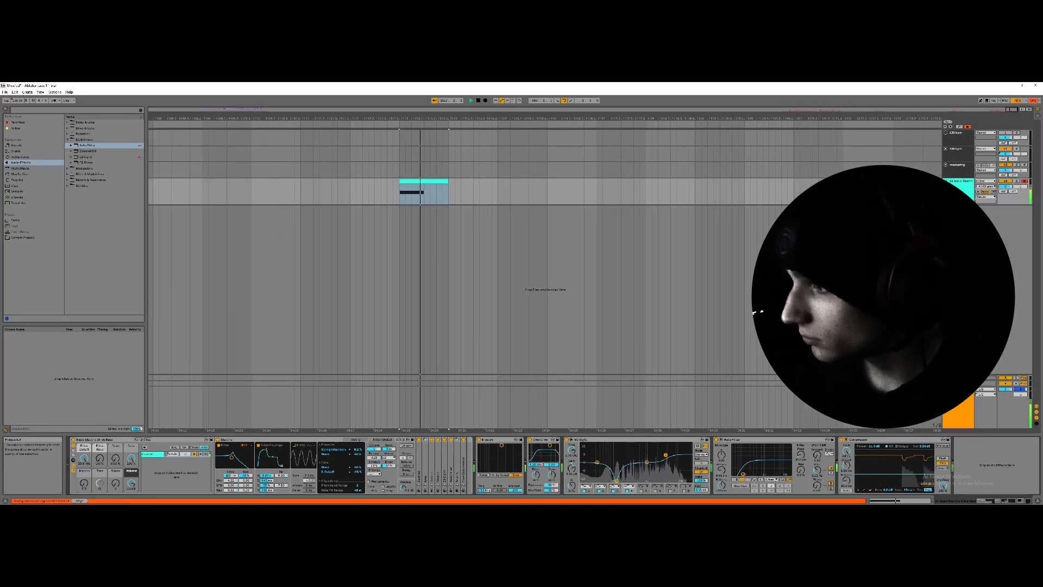
pyautogui.press('space')
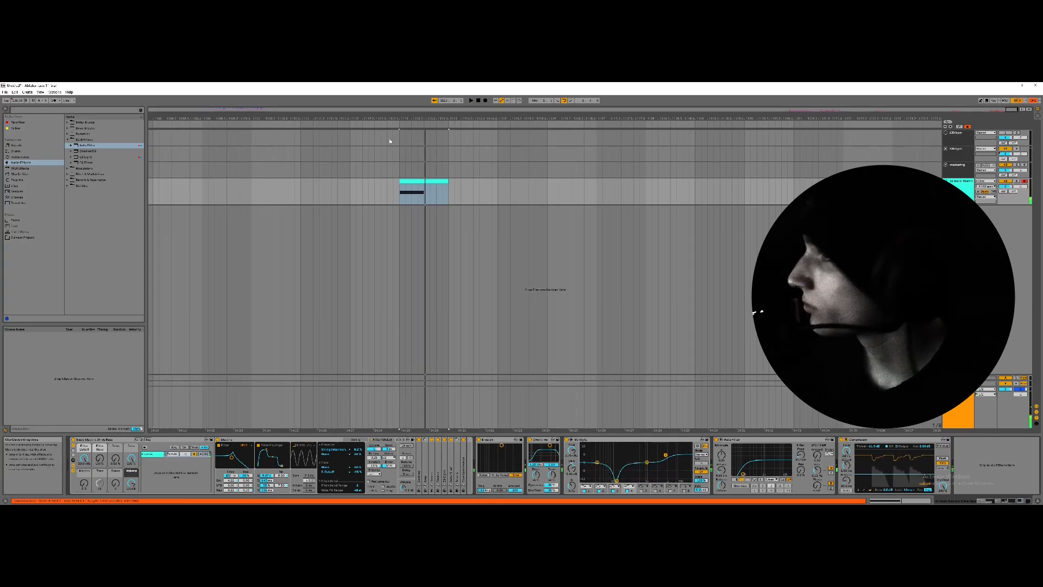
# Unfold the 136 bpm group and select the earliest orange bass clip to show its track's devices
pyautogui.moveTo(426, 118); pyautogui.dragTo(425, 95)
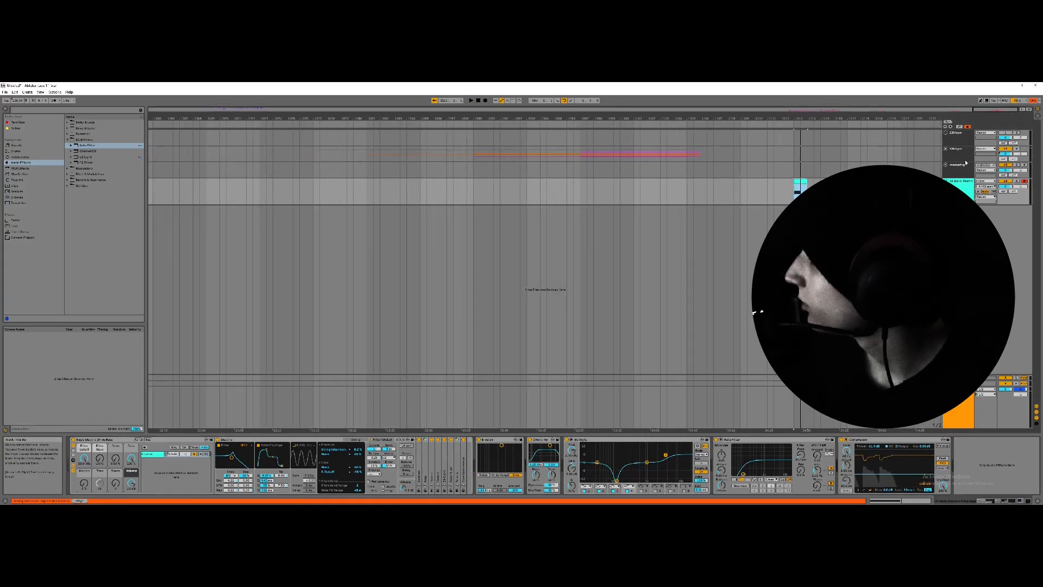
pyautogui.click(946, 148)
pyautogui.scroll(-3, 531, 342)
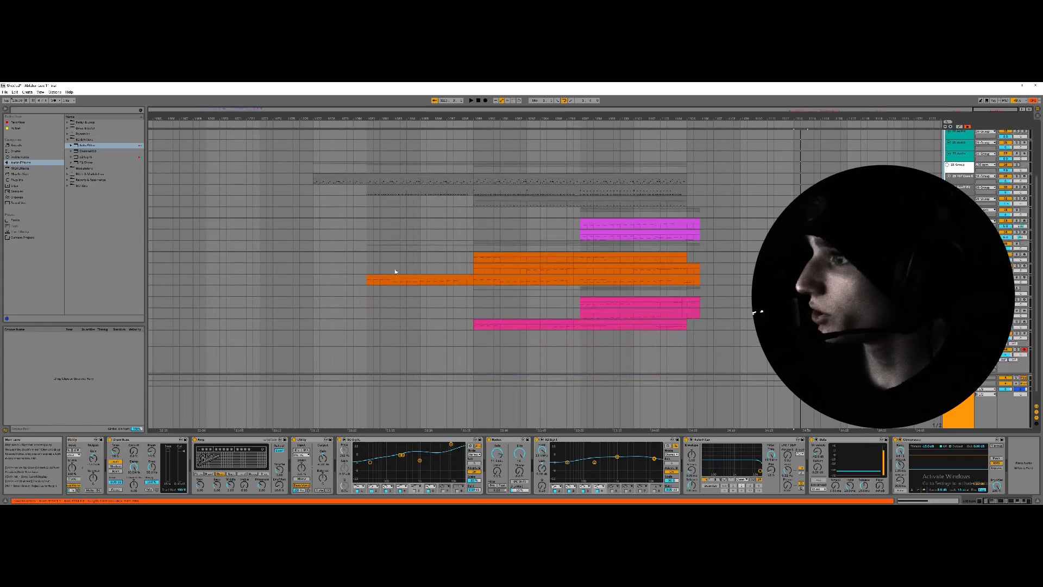
pyautogui.click(397, 276)
pyautogui.click(1017, 279)
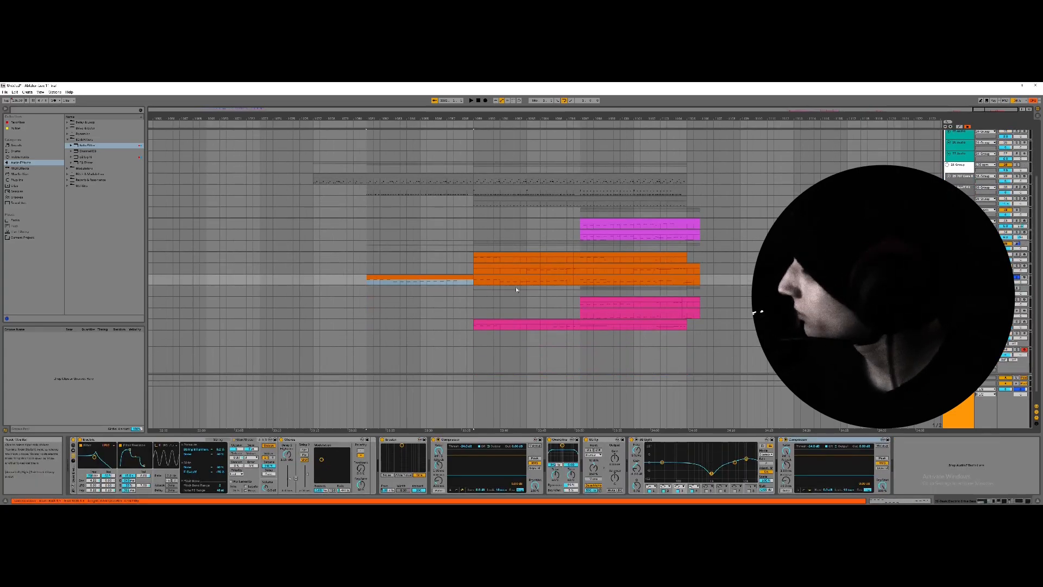
# Examine the device chains of the orange bass tracks 37 and 38
pyautogui.click(306, 269)
pyautogui.scroll(-1, 678, 314)
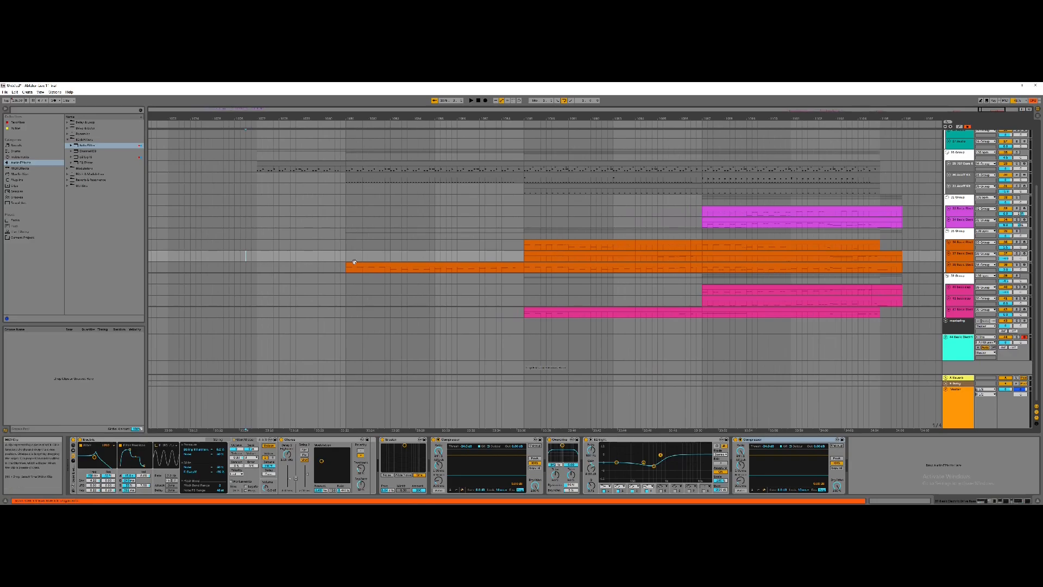
pyautogui.click(355, 263)
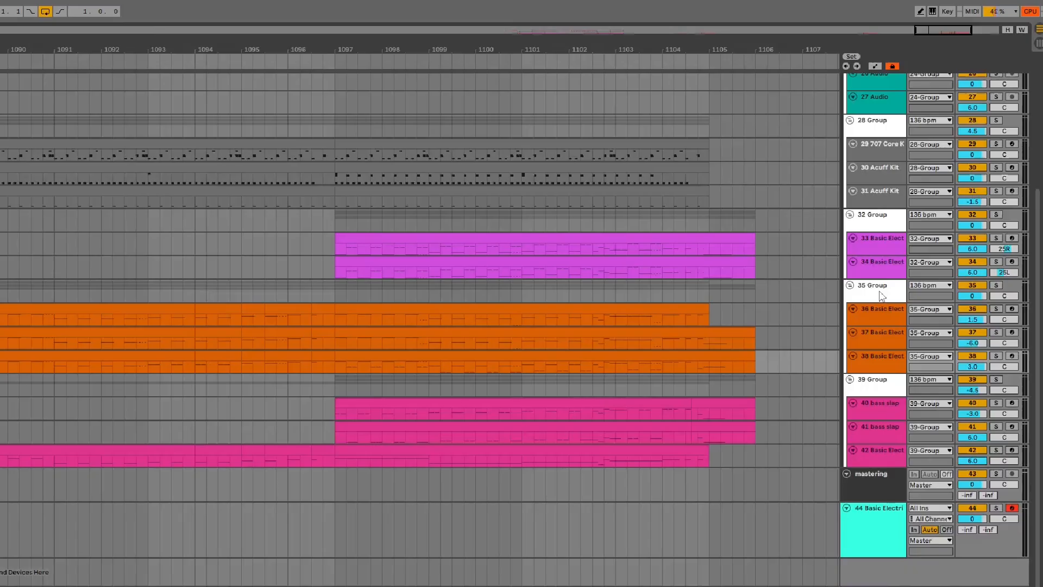
# Show the effect chains of 35 Group and 39 Group, and place the insert marker at bar 1097
pyautogui.click(957, 236)
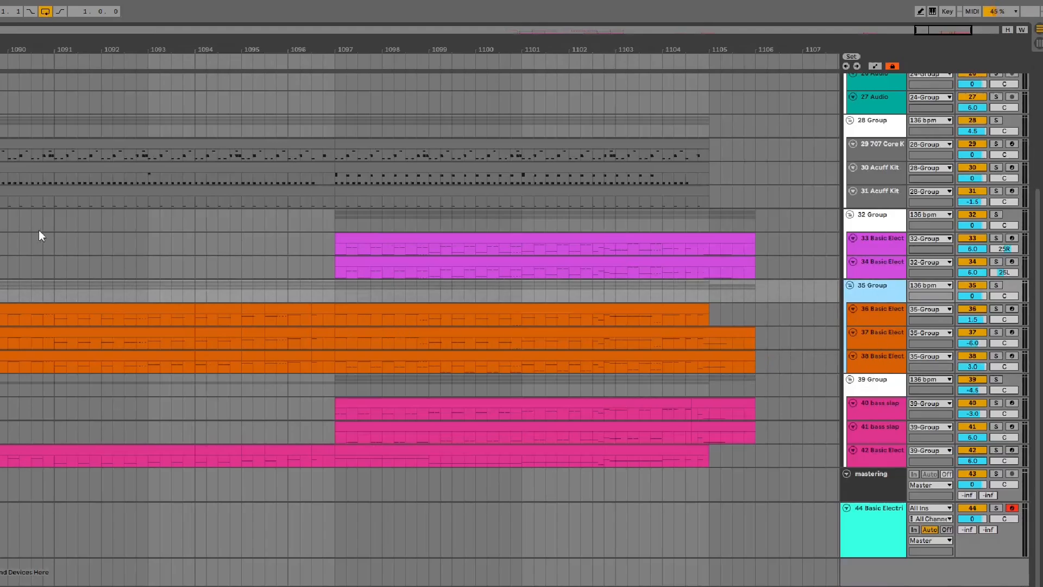
pyautogui.click(863, 390)
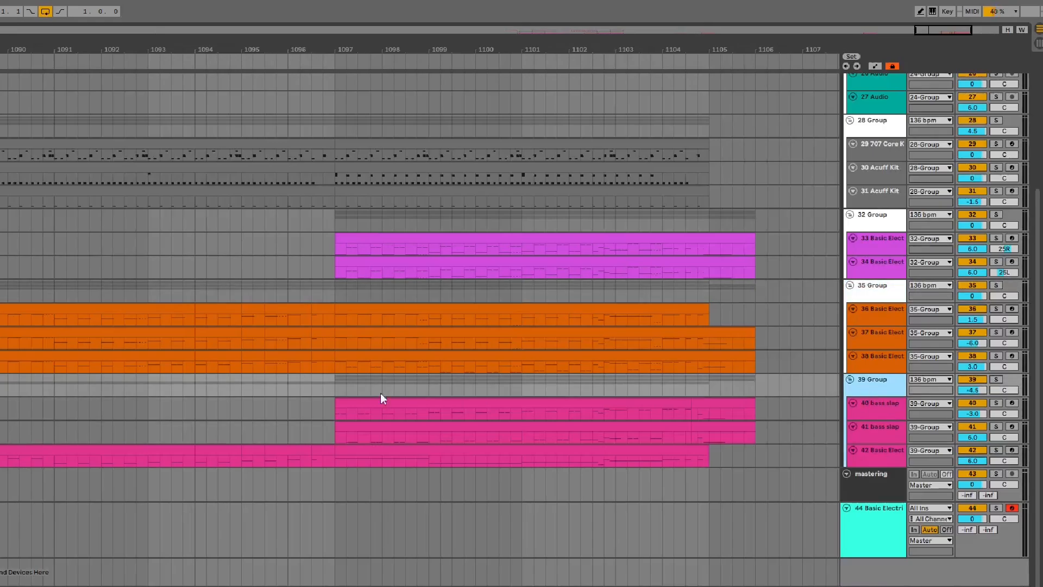
pyautogui.click(340, 386)
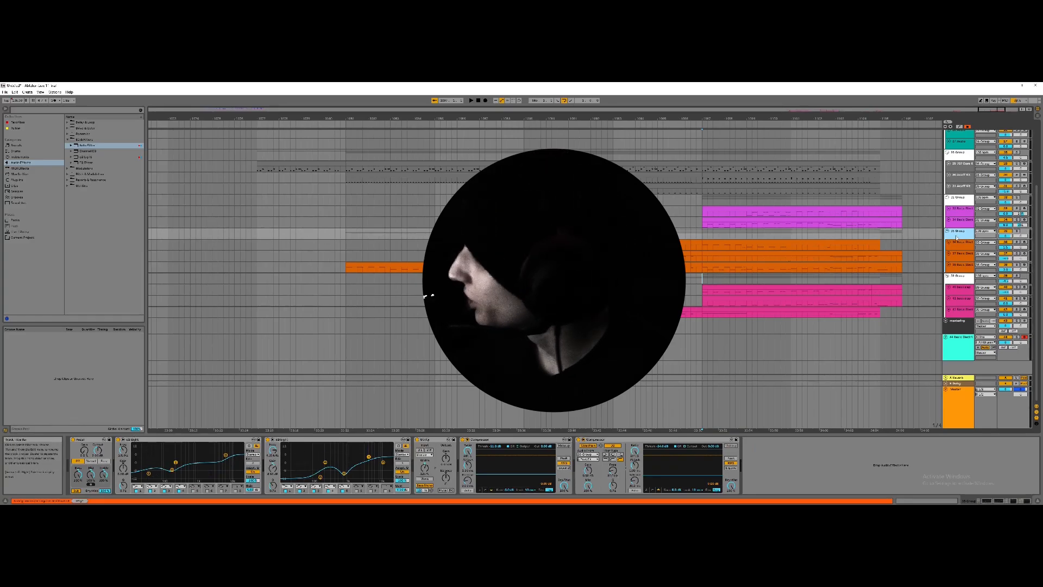
# Play the layered bass section from bar 1097 and show the device chain of bass slap track 40
pyautogui.press('space')
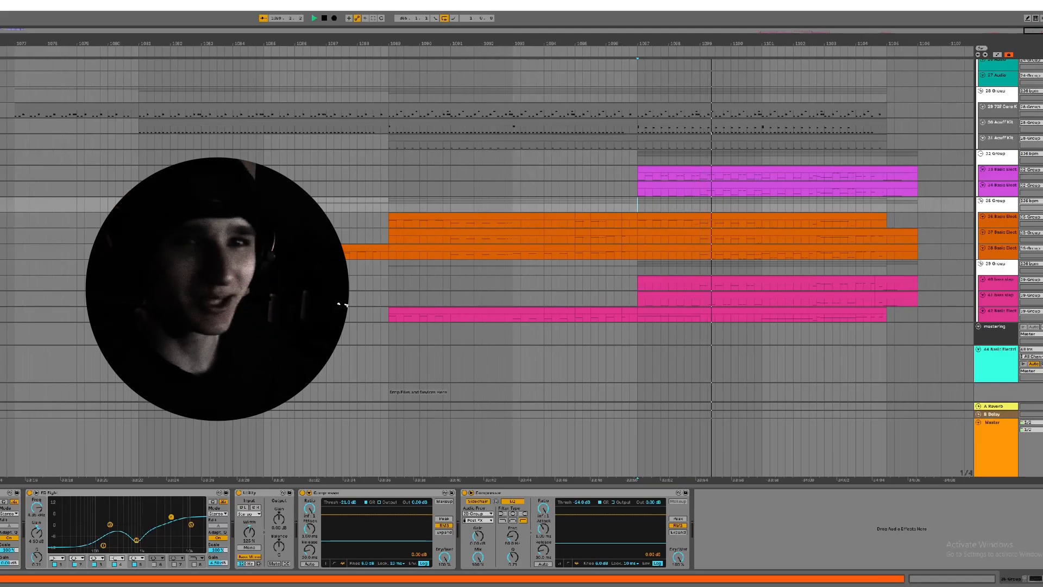
pyautogui.click(654, 283)
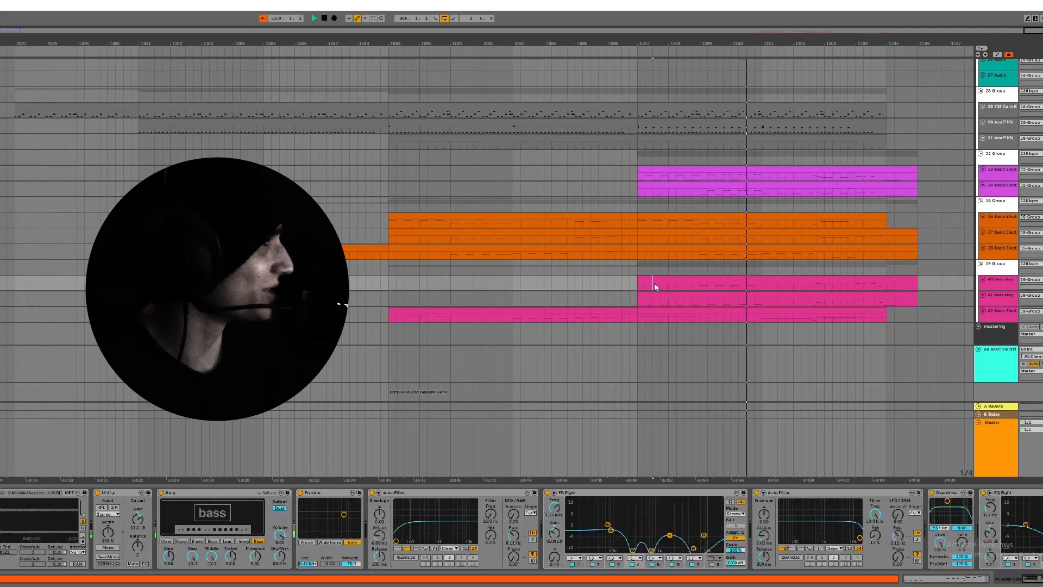
pyautogui.press('space')
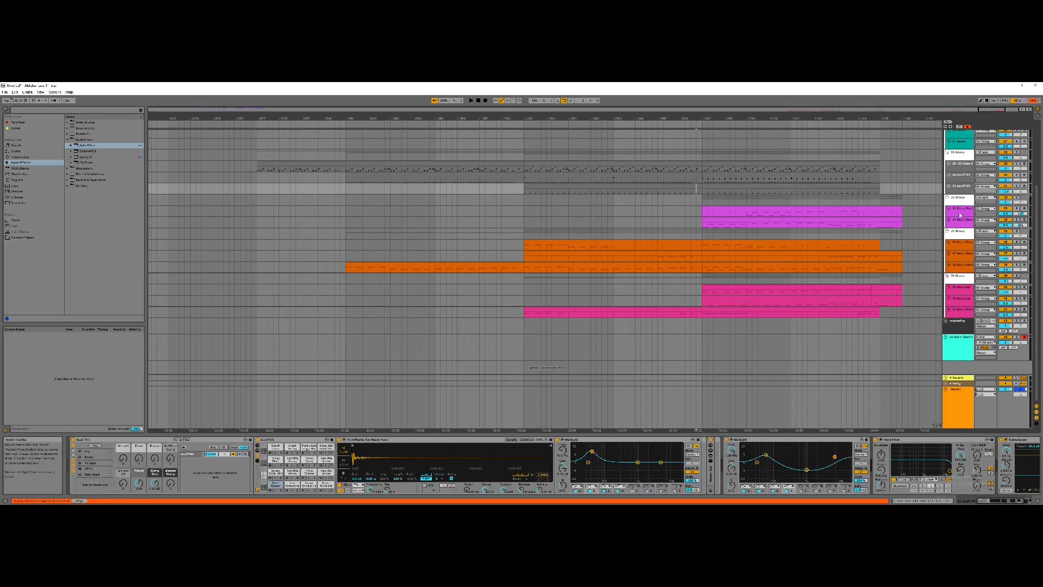
# Compare the effect chains of 32 Group and 35 Group
pyautogui.press('Down')
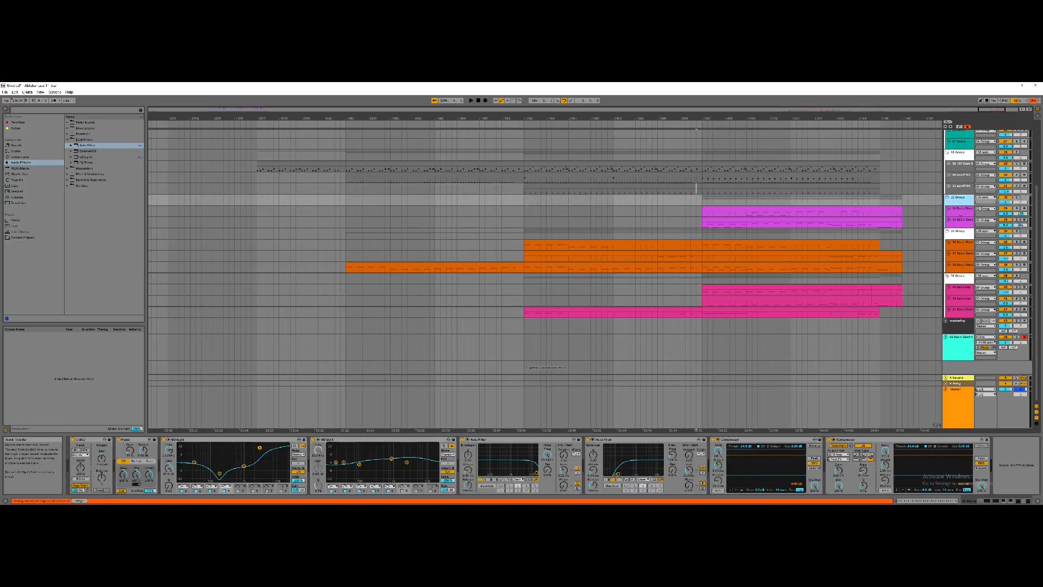
pyautogui.click(964, 234)
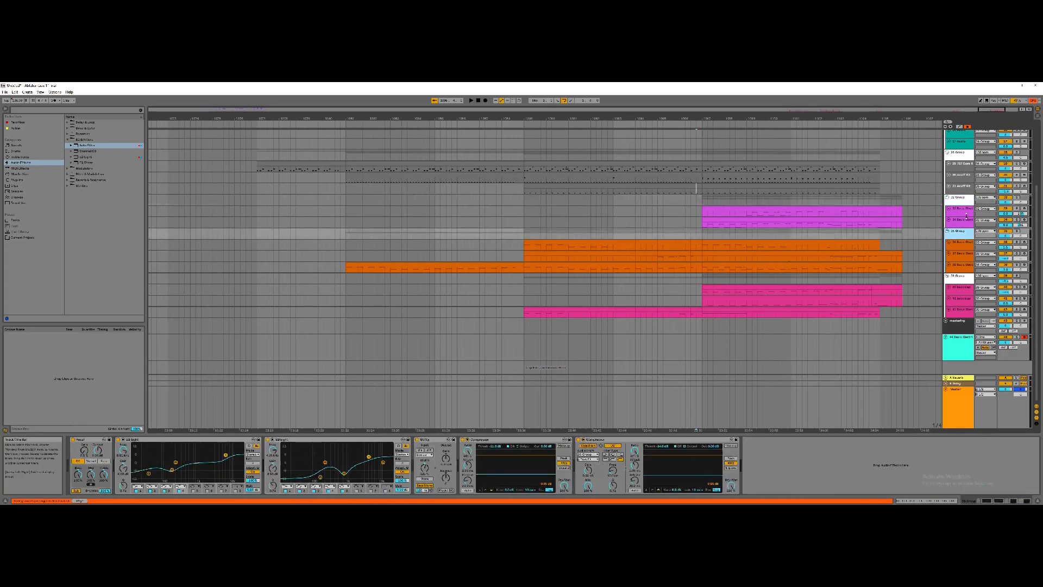